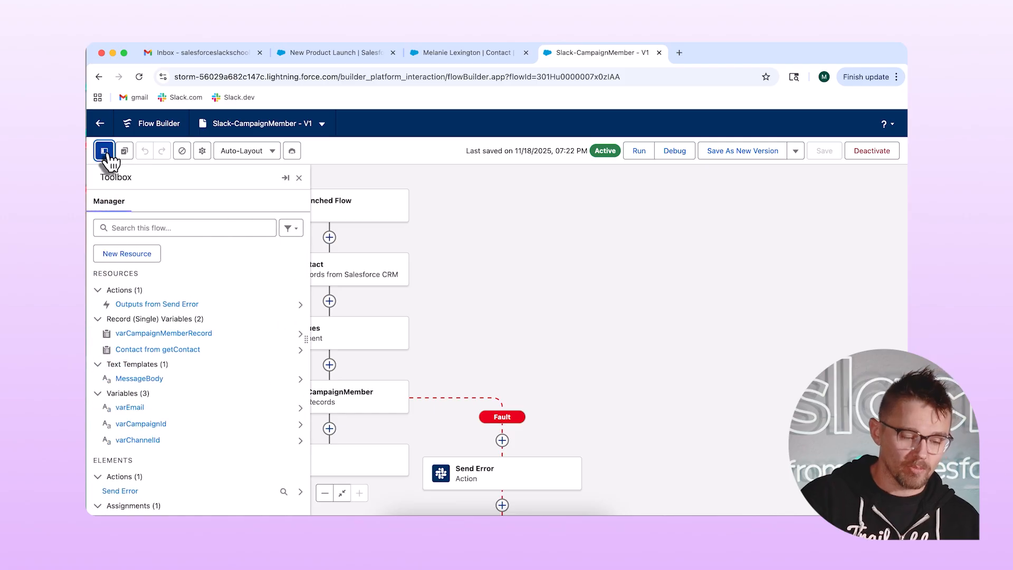
- Review the data type and availability settings of the varEmail and varChannelId variables in the Slack-CampaignMember flow
scroll(197, 400, down, 2)
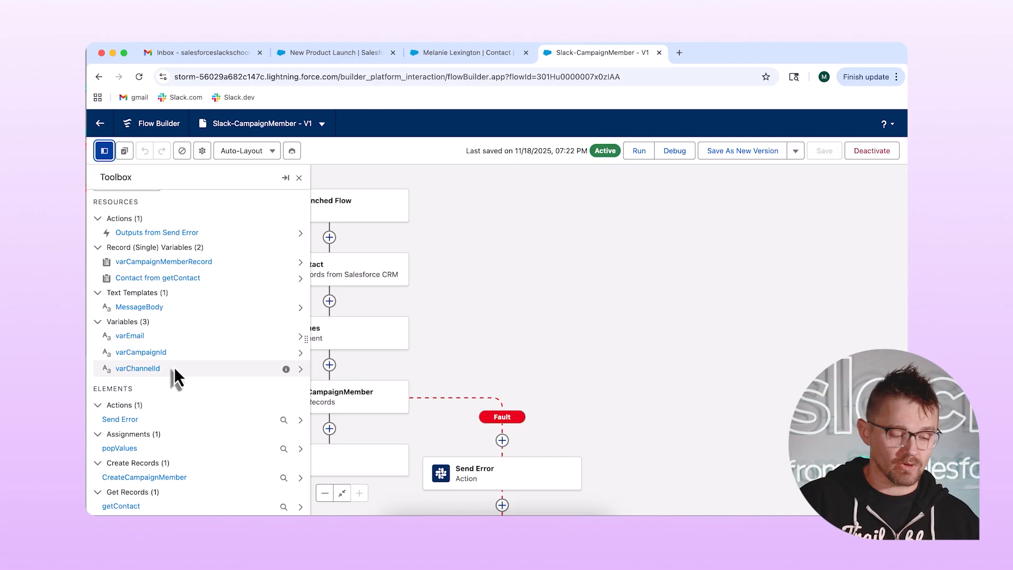
click(135, 336)
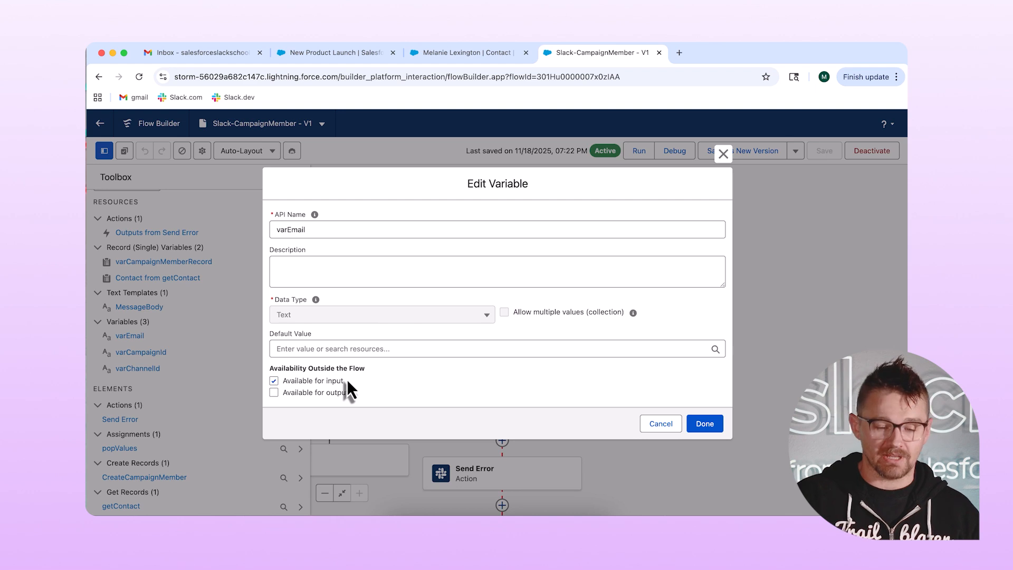
click(723, 153)
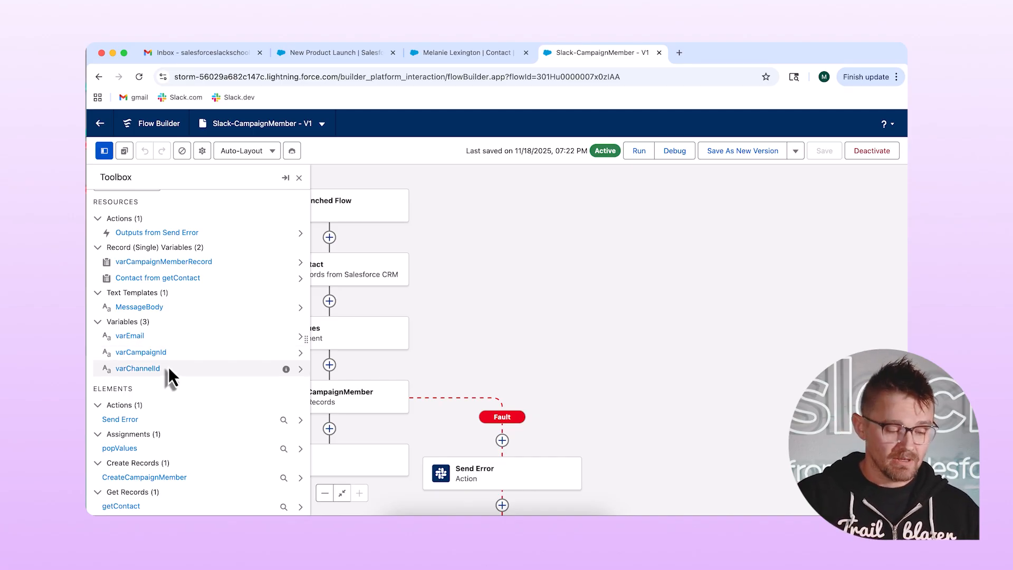
click(145, 370)
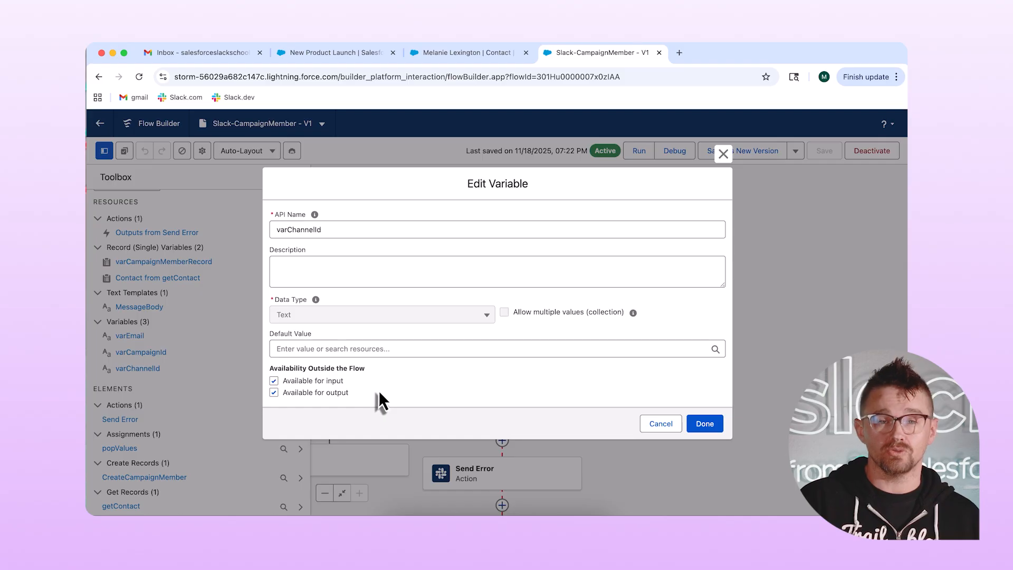
click(723, 154)
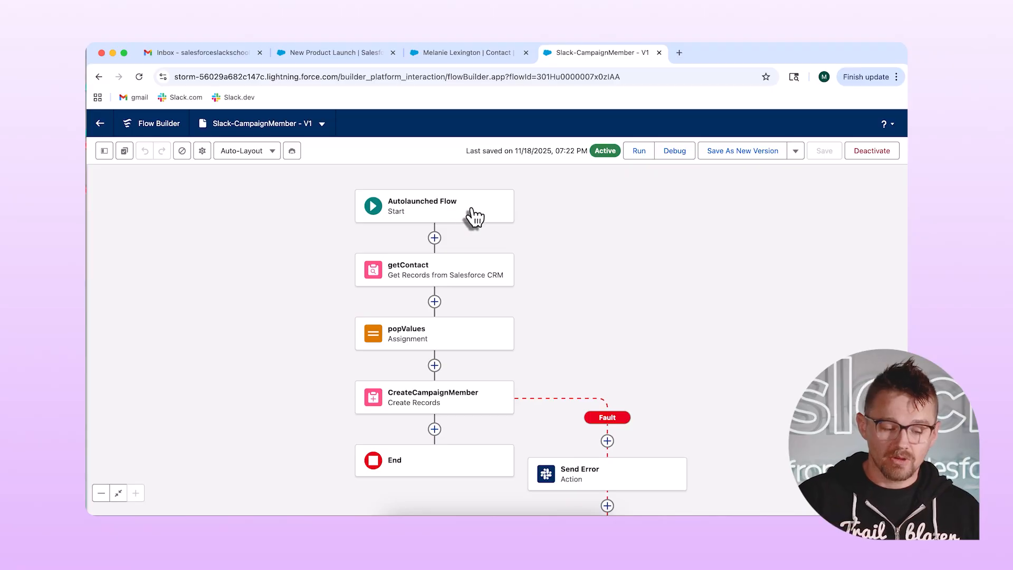
- Examine the popValues assignment and the connection and message details of the Send Error action on the fault path
drag(561, 268, 555, 237)
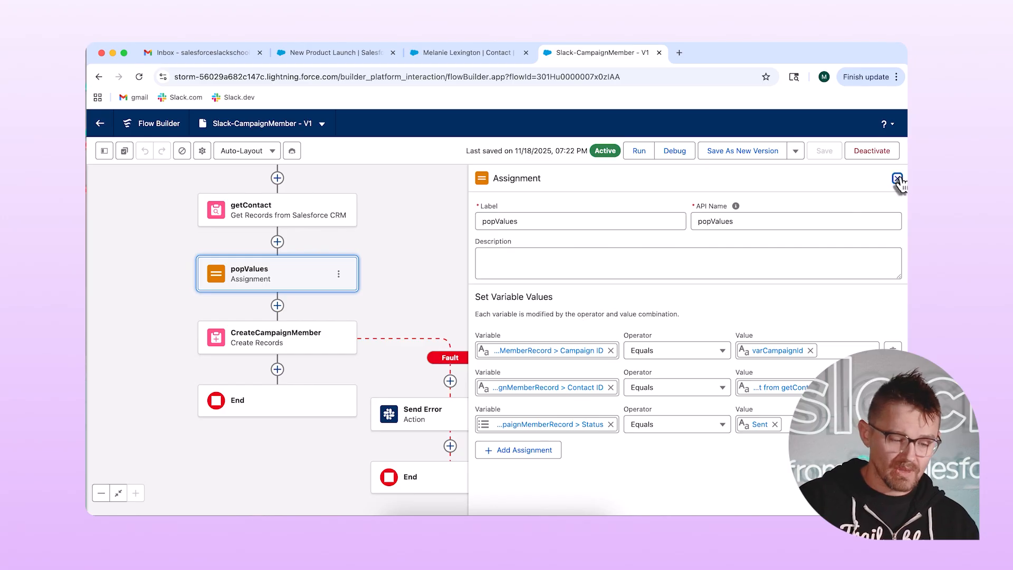
click(898, 179)
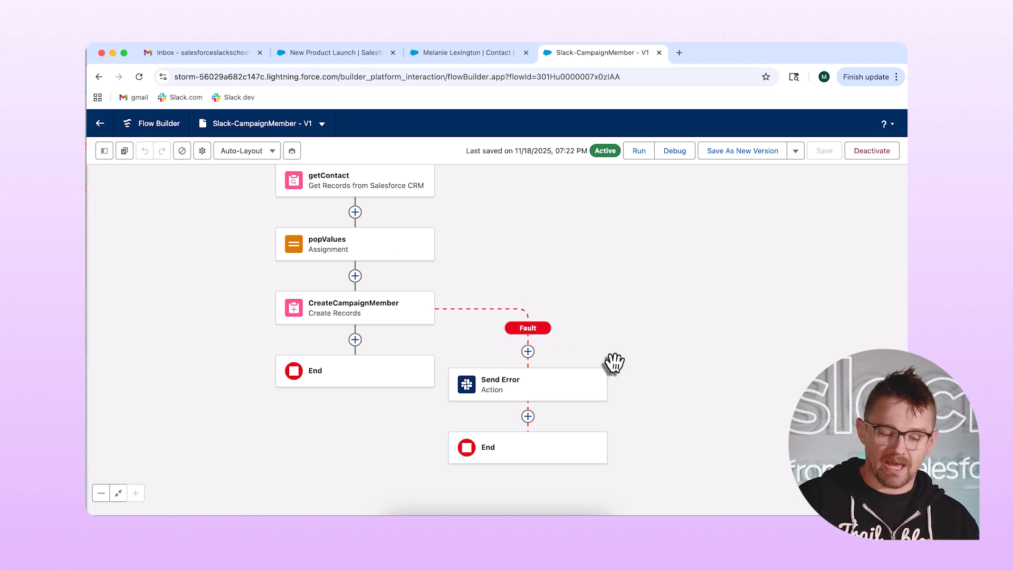
click(518, 392)
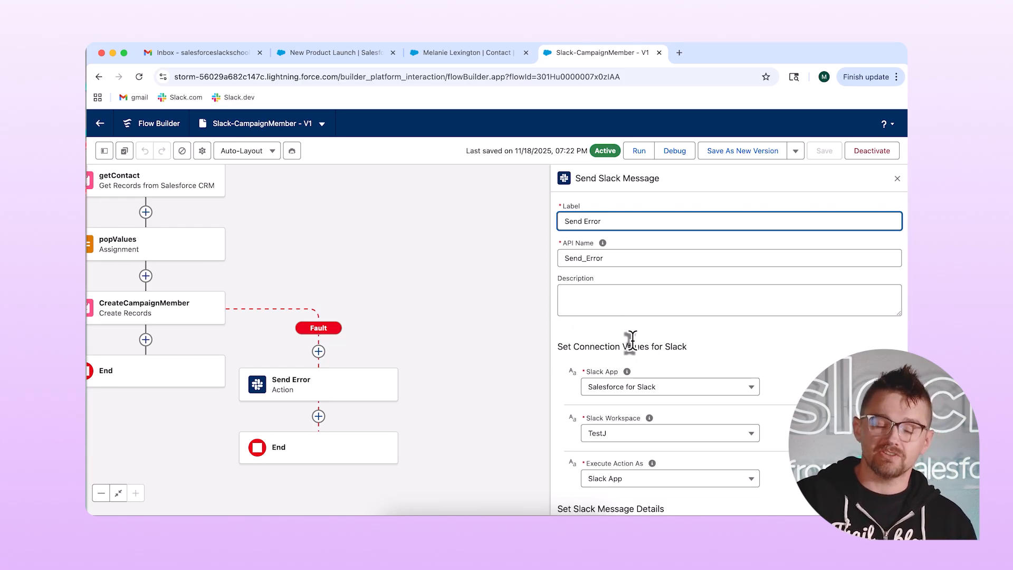
scroll(630, 343, down, 5)
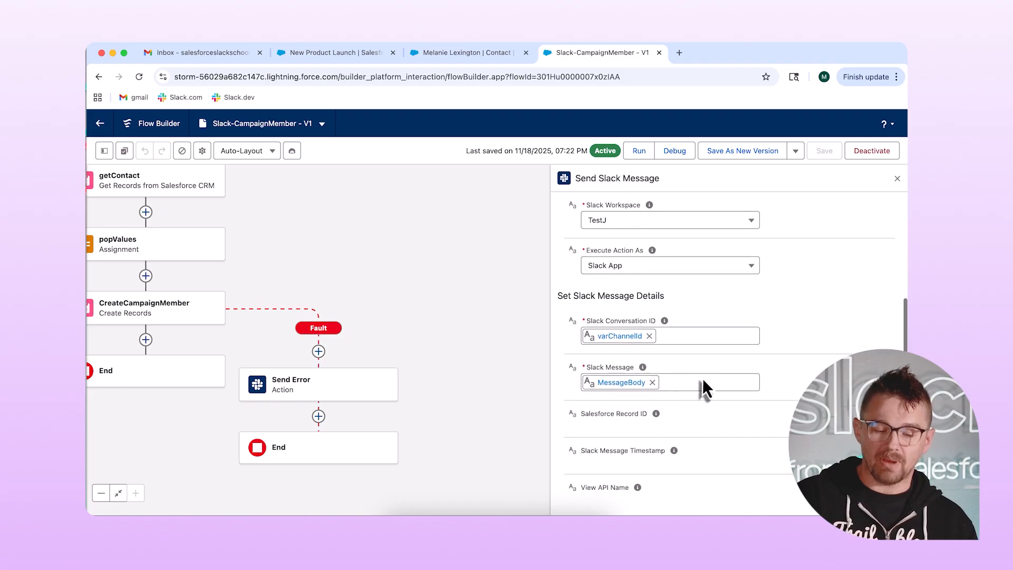
scroll(728, 372, down, 2)
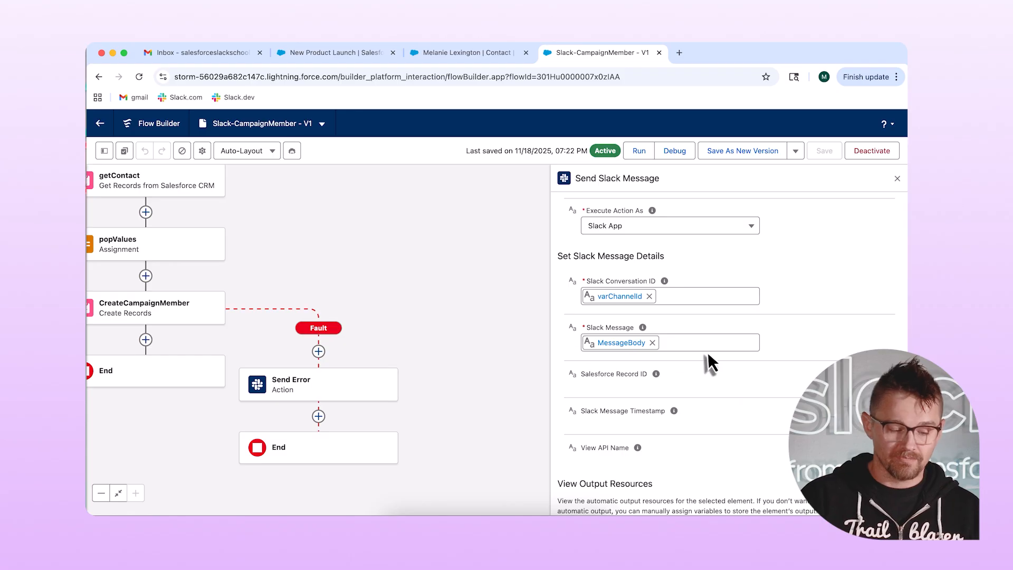
drag(446, 303, 553, 363)
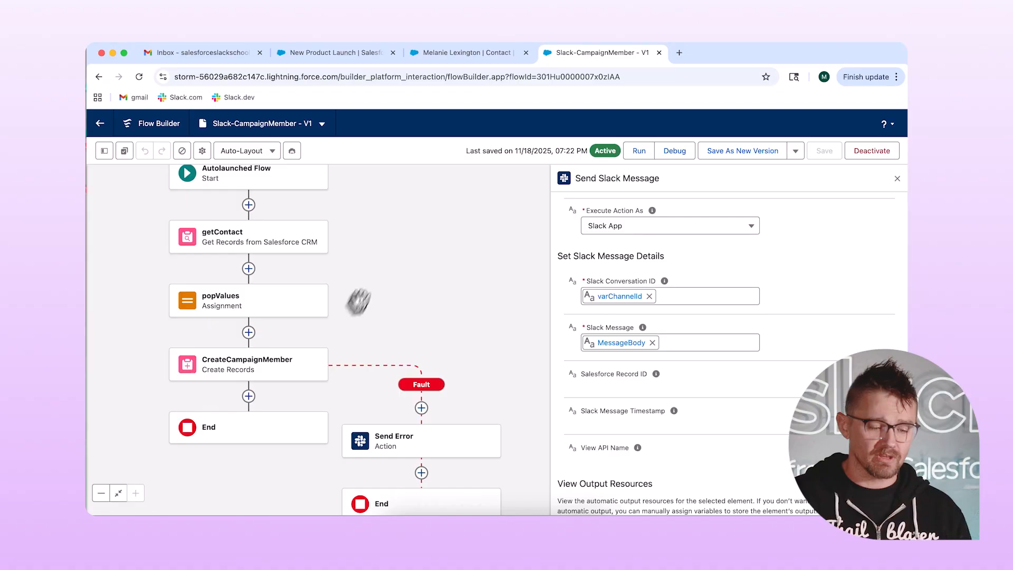
drag(357, 301, 374, 289)
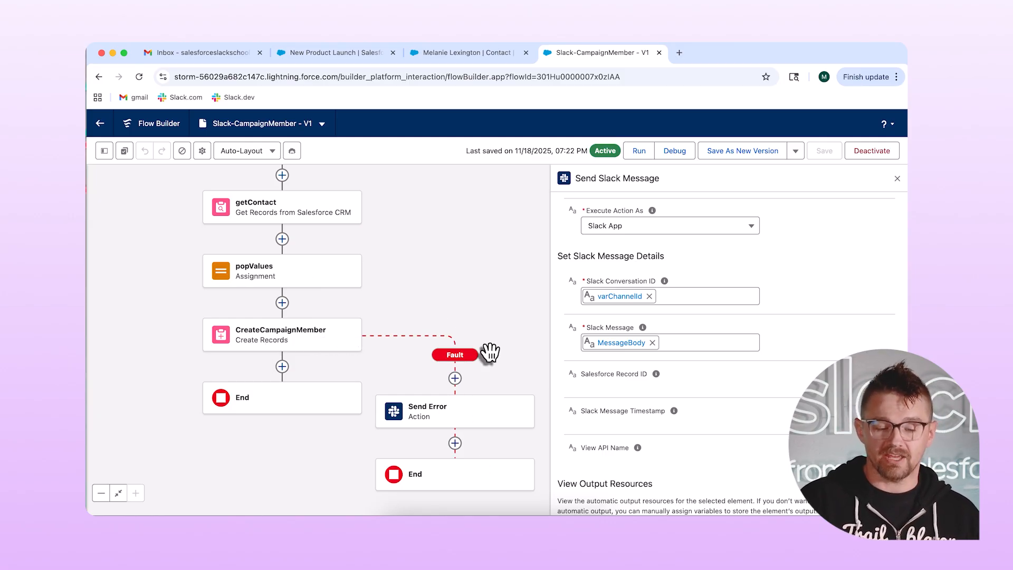
- Switch to Slack and review the campaign details of the New Product Launch channel, then return to its messages
key(ctrl+Left)
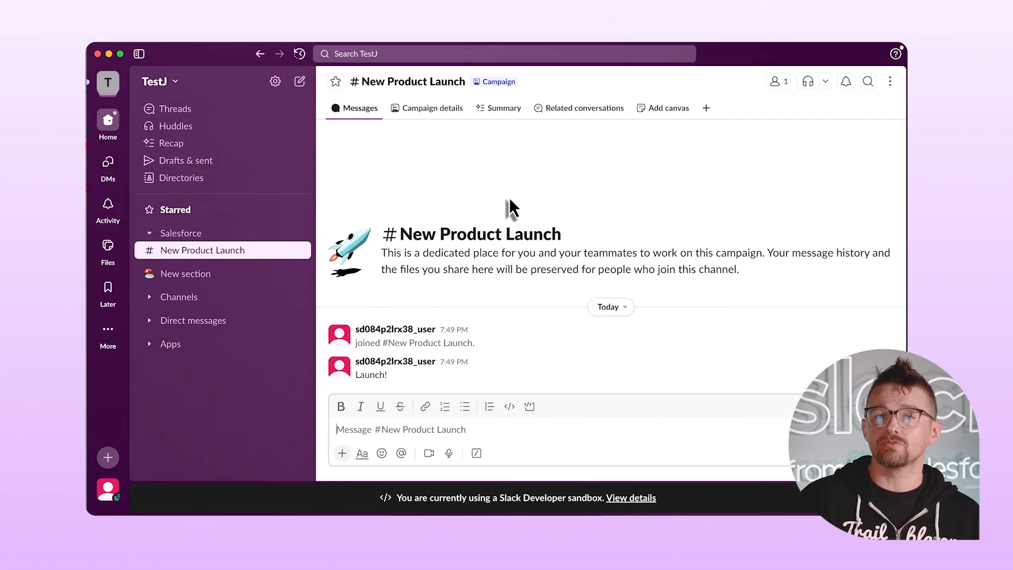
click(432, 115)
scroll(561, 275, down, 5)
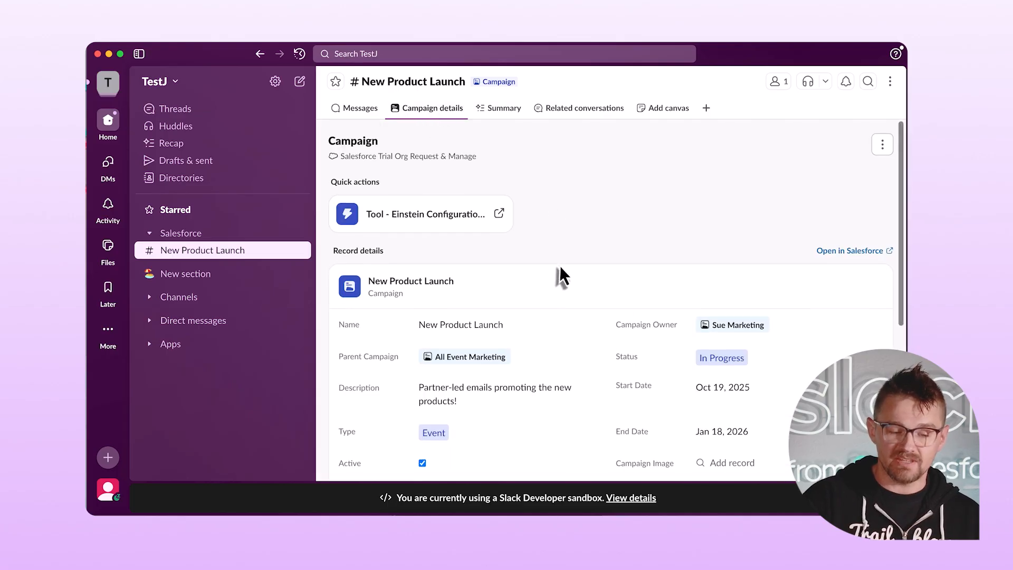
scroll(562, 273, up, 5)
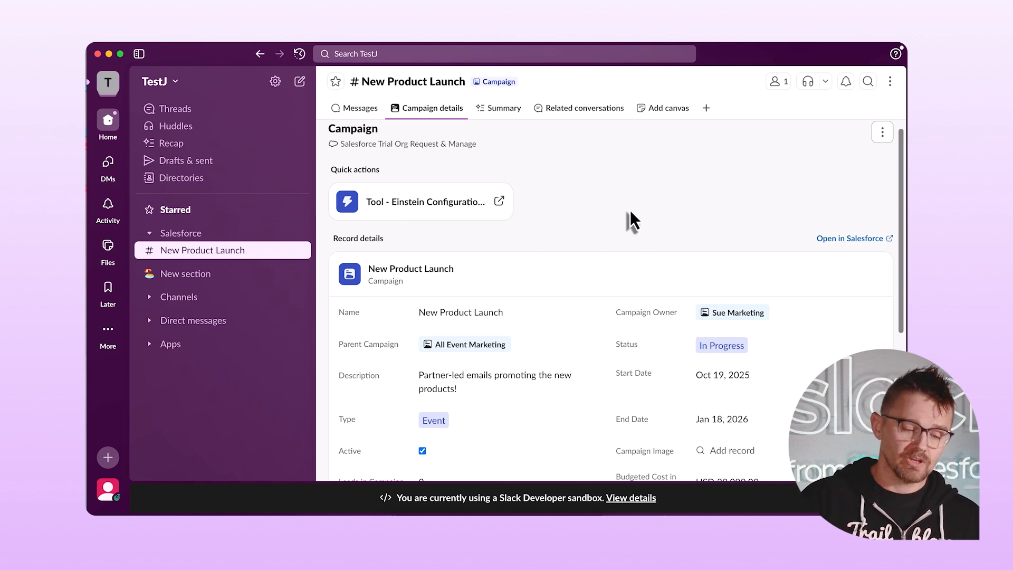
click(363, 111)
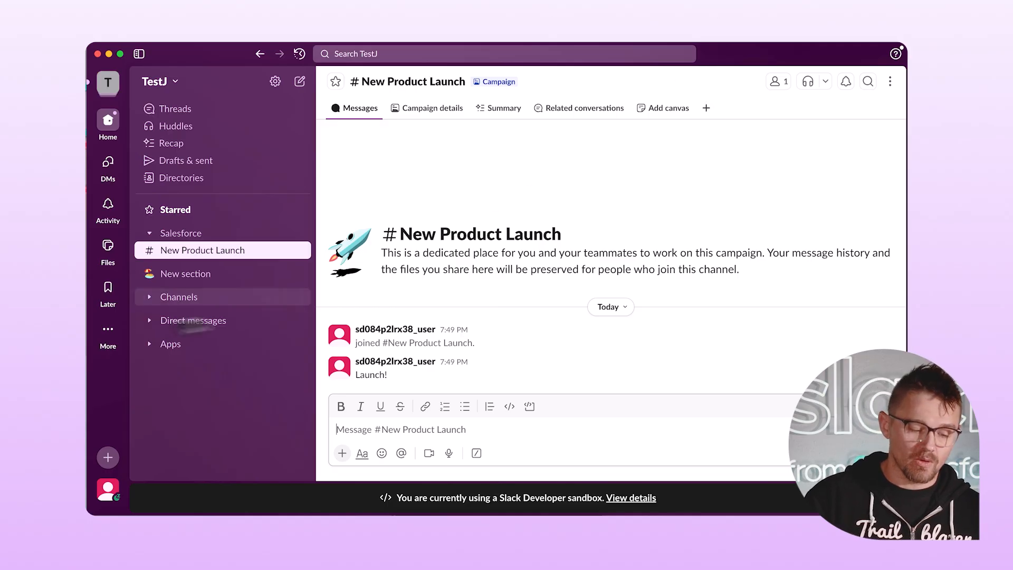
- Create a new workflow from the New Product Launch channel that starts from a link in Slack
click(109, 333)
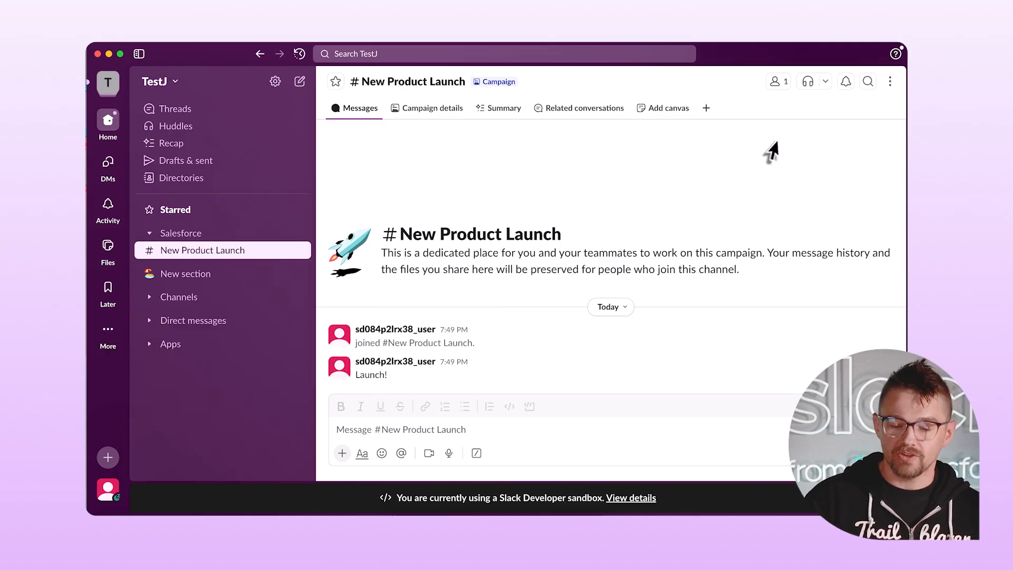
click(707, 109)
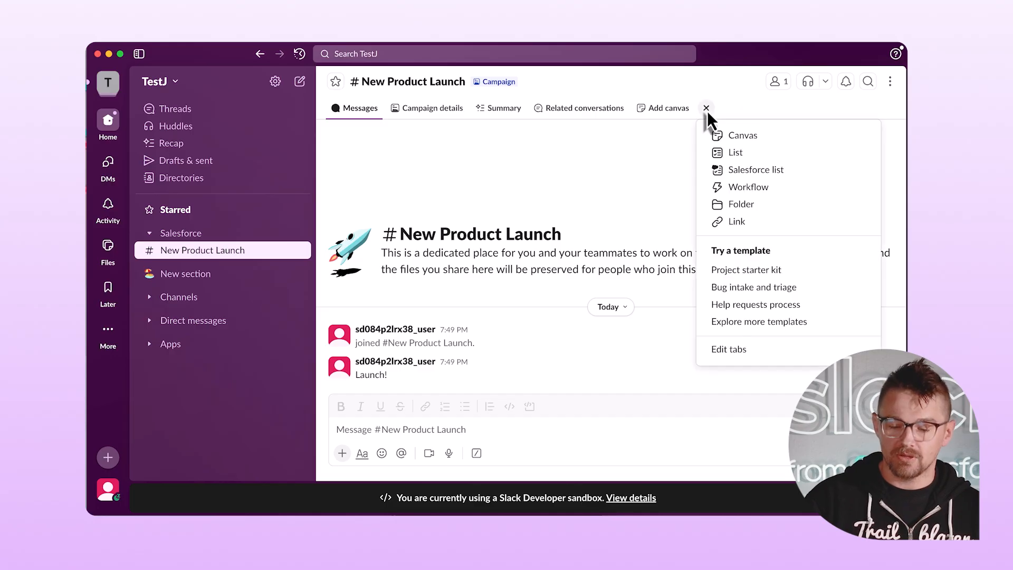
click(749, 190)
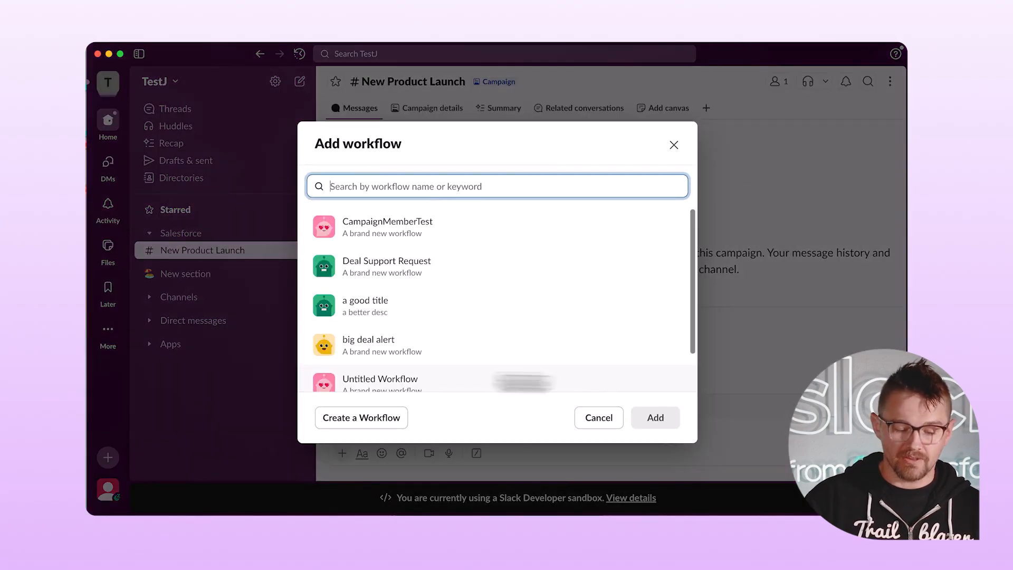
click(376, 420)
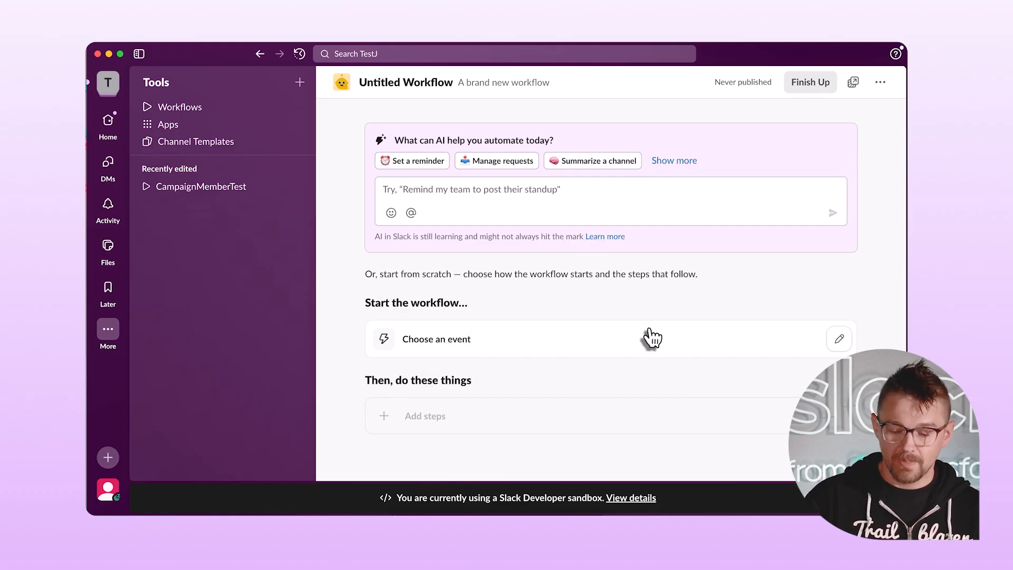
click(839, 339)
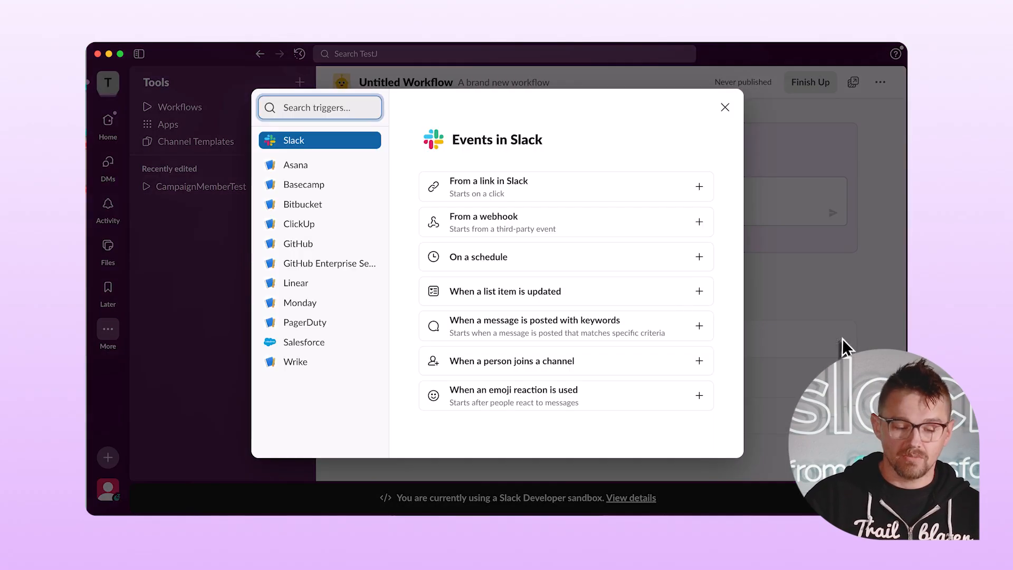
click(563, 189)
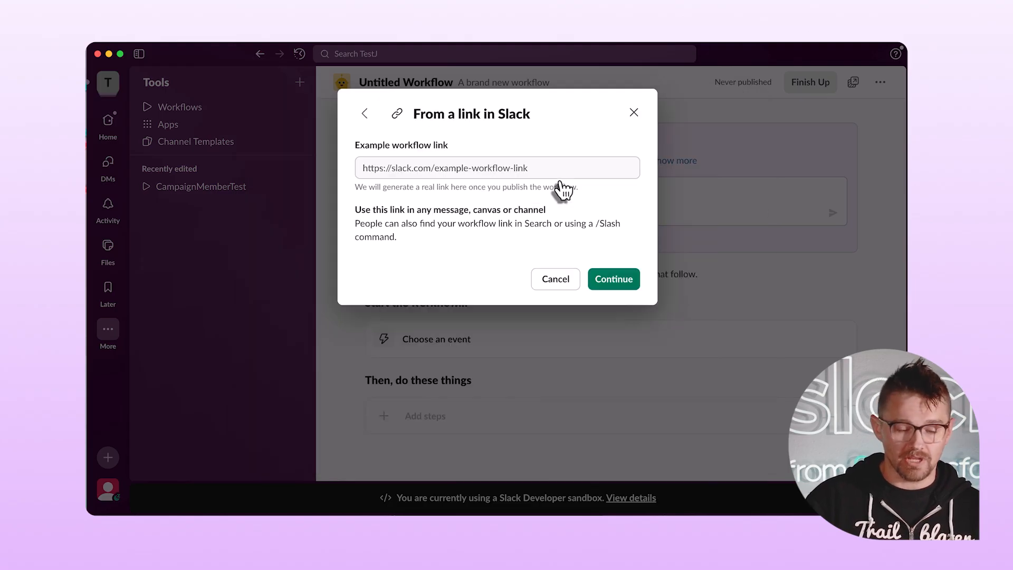
click(614, 279)
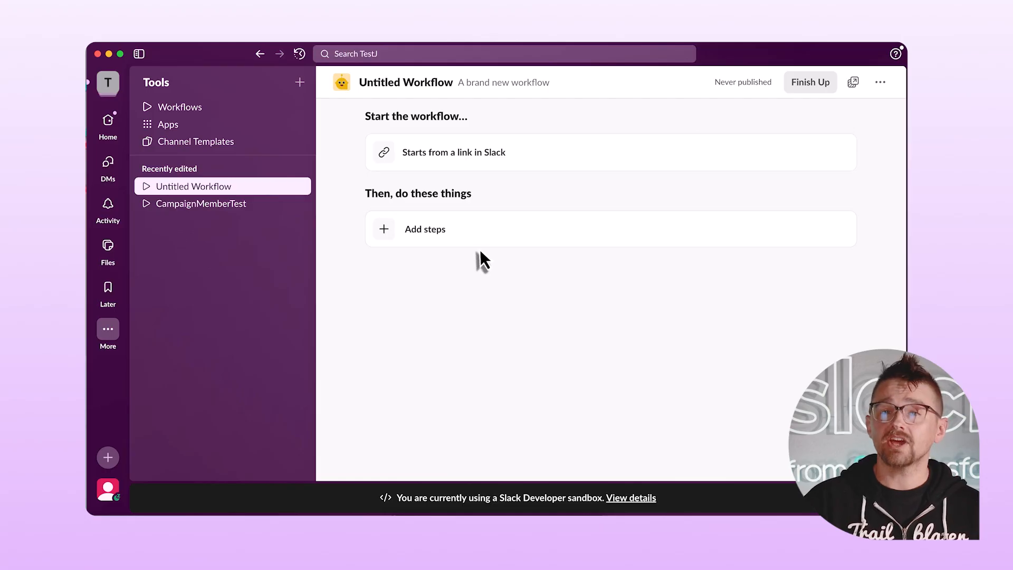
- Add a "Find a channel's Salesforce record" step that uses the channel where the workflow was used
click(431, 234)
click(340, 105)
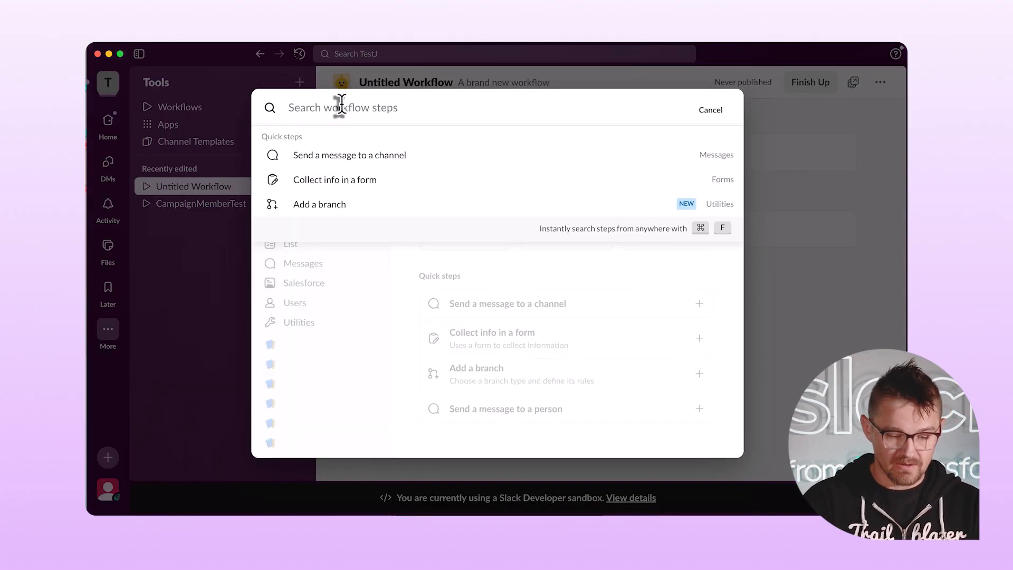
text(fin)
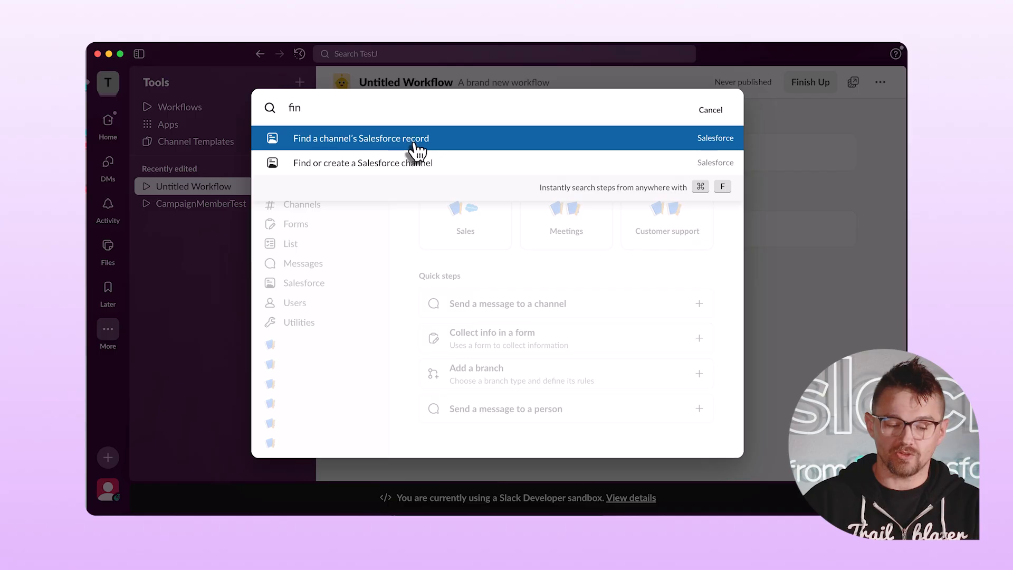
click(385, 140)
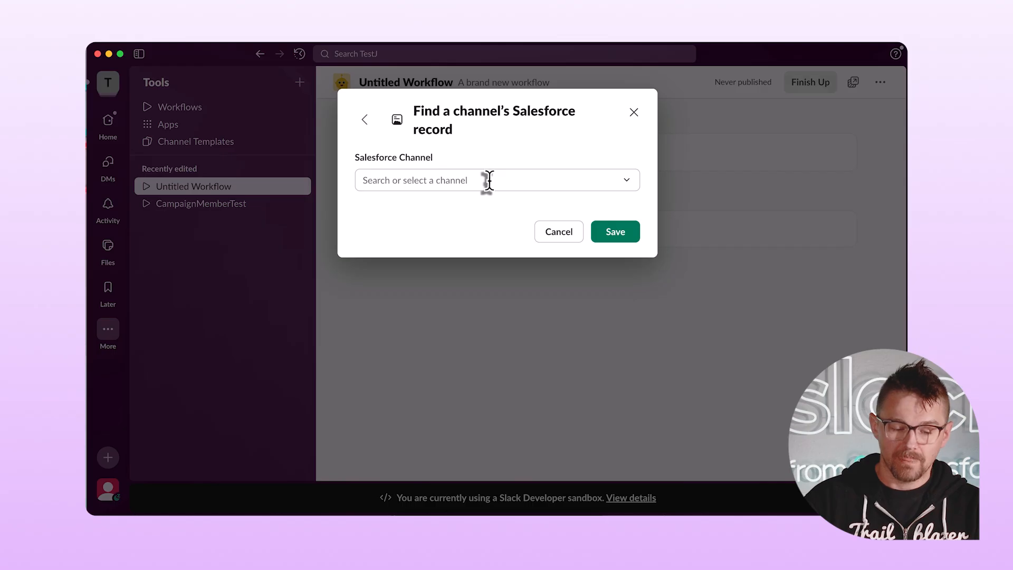
click(457, 182)
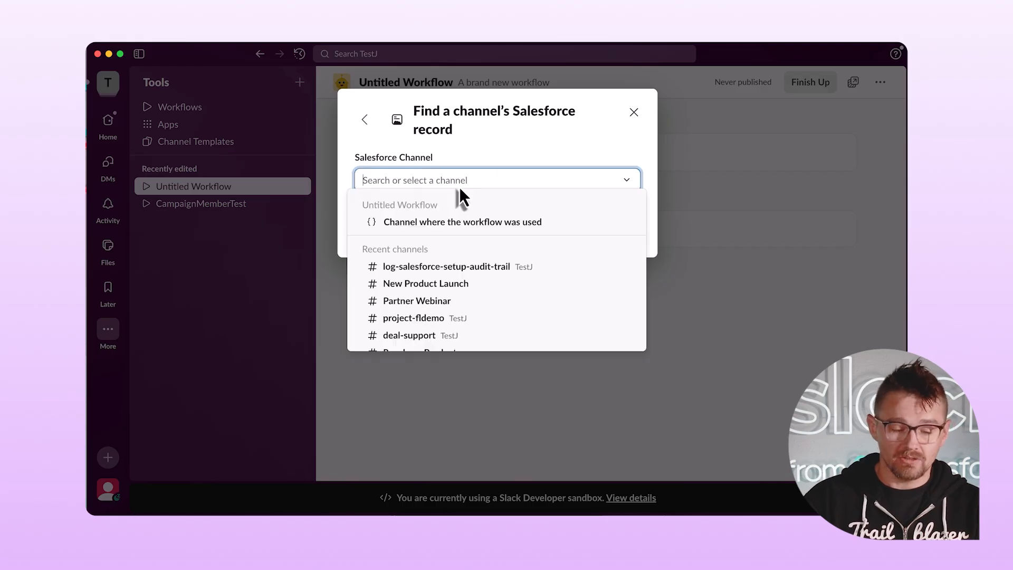
click(495, 224)
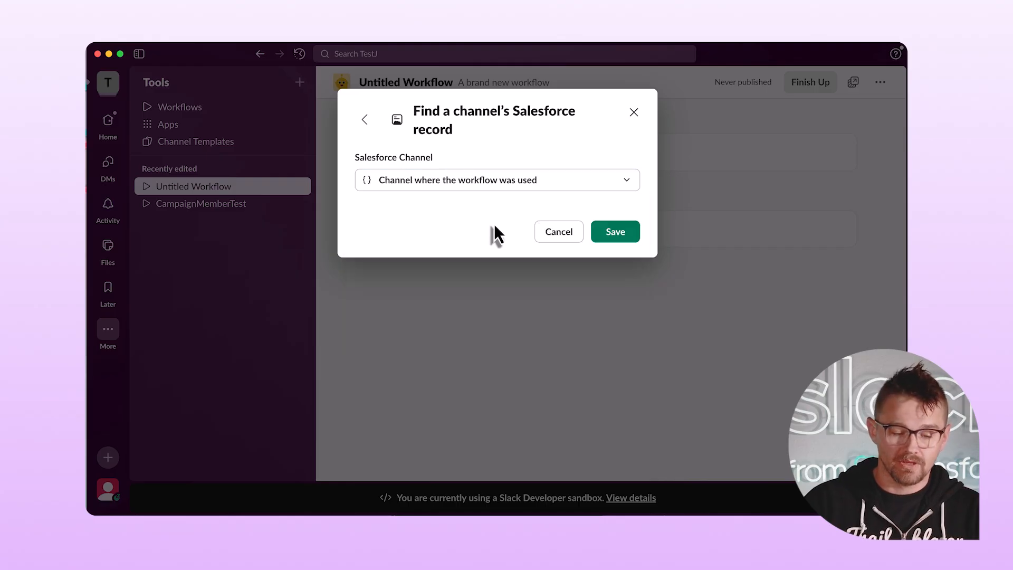
click(618, 233)
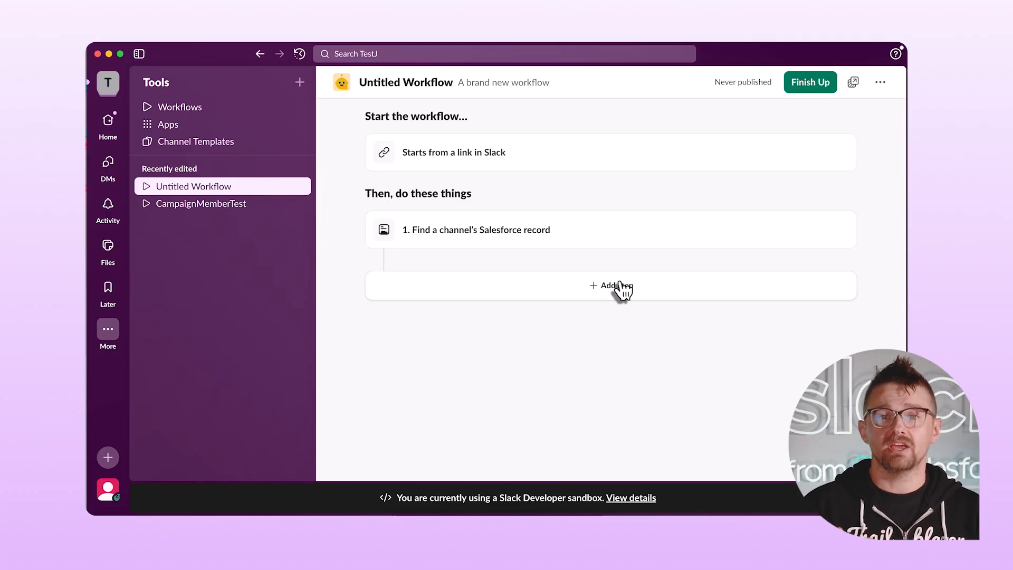
- Add a step messaging the channel where the workflow was used with the text "Get the Email address and click next."
click(623, 288)
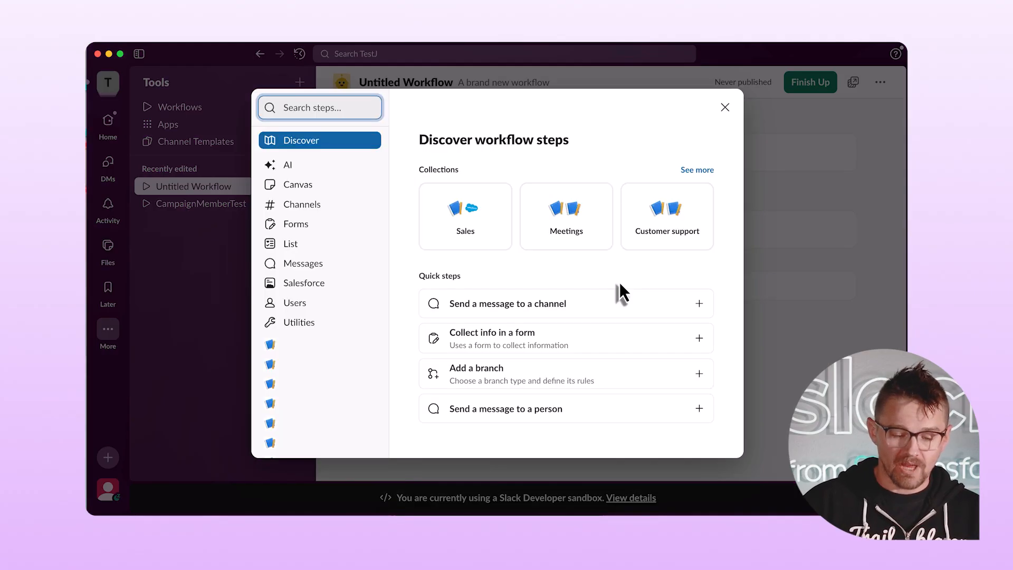
click(521, 306)
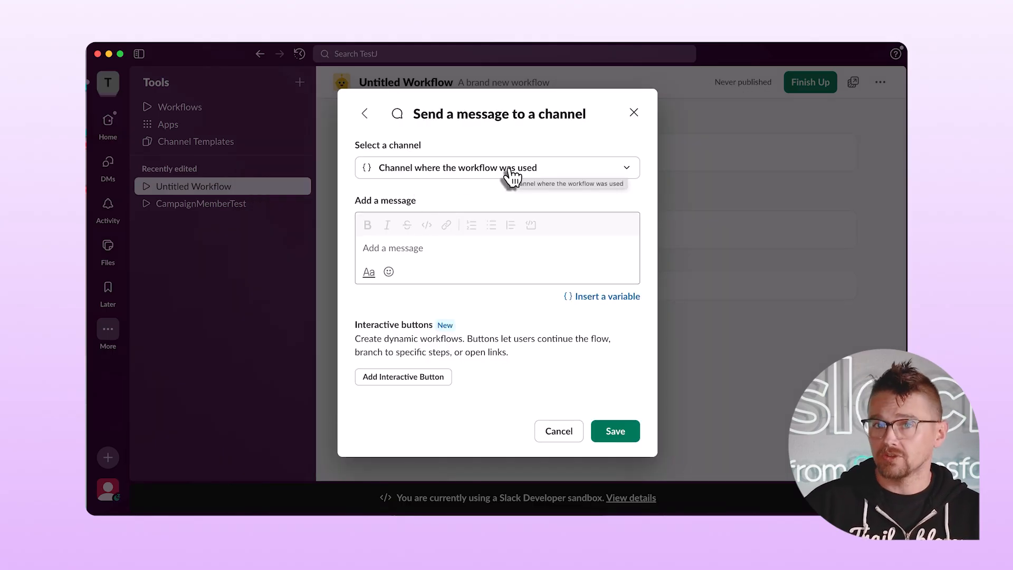
click(445, 248)
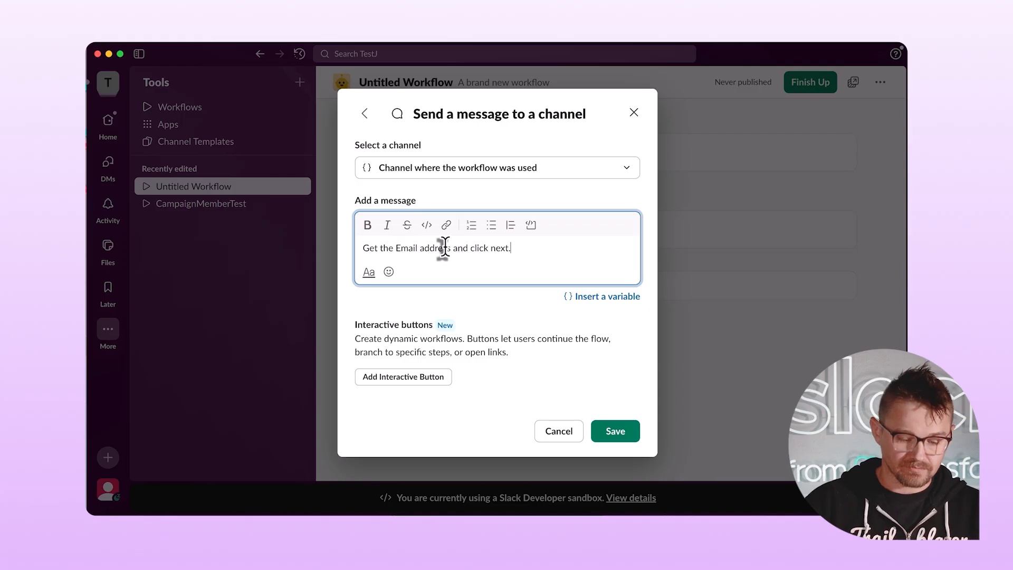
- Add an interactive button labelled "Next" that continues the workflow to the channel message, and save the message step
click(401, 377)
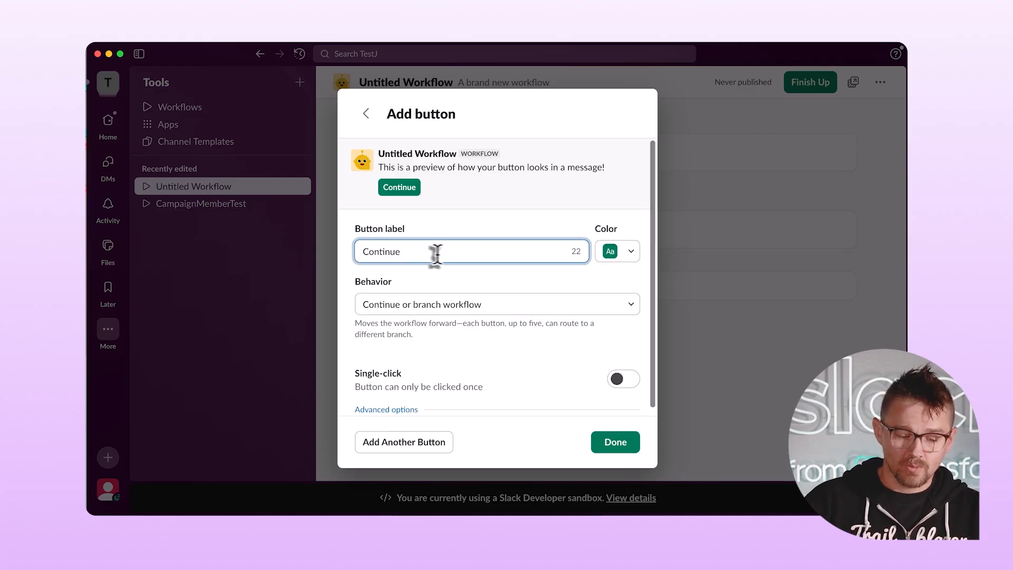
drag(436, 253, 348, 264)
text(Next)
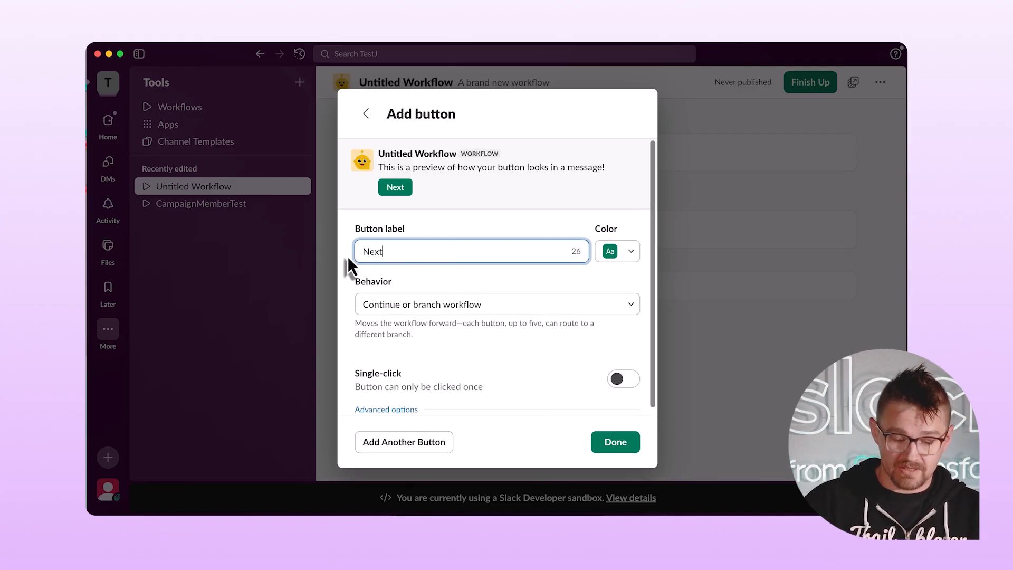
click(625, 442)
scroll(521, 335, down, 1)
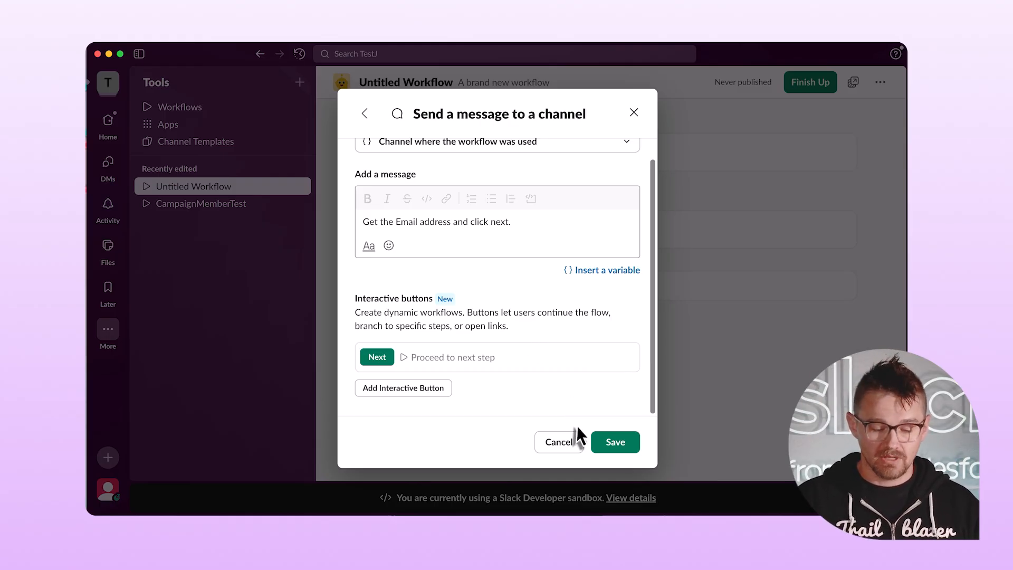
click(616, 443)
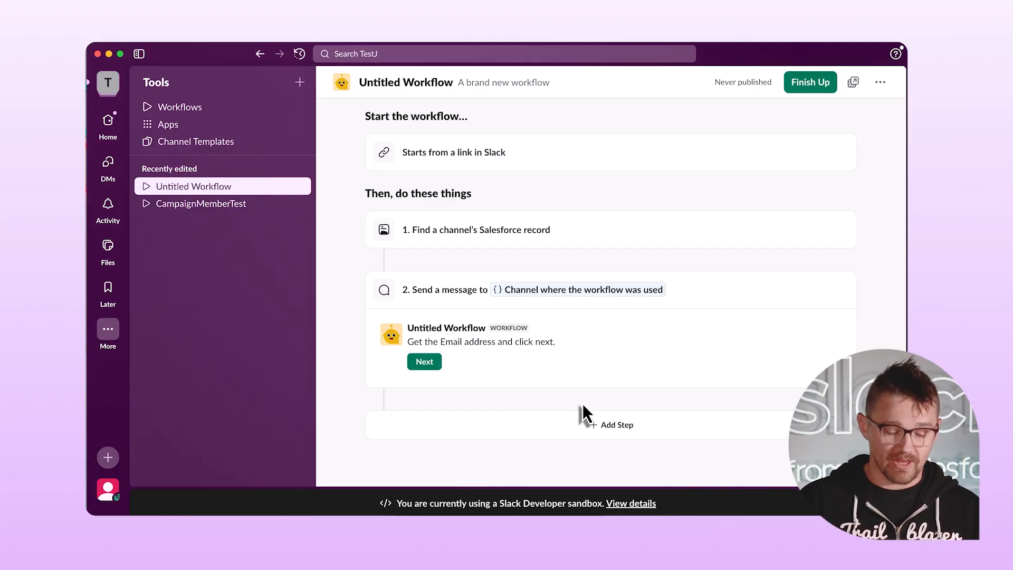
- Add a Salesforce "Run a Flow" step with a form, using the Slack-CampaignMember flow
click(616, 426)
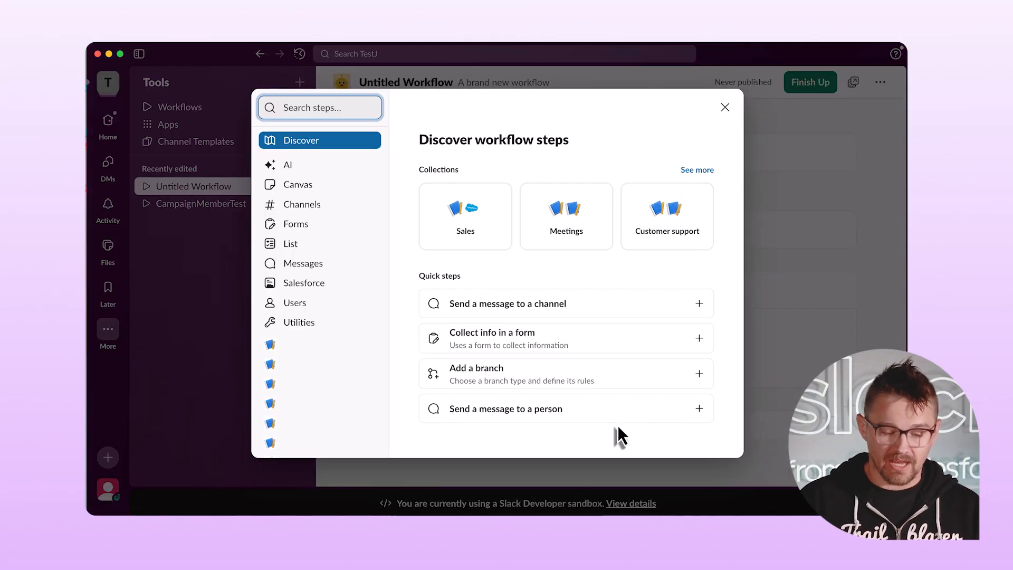
click(331, 109)
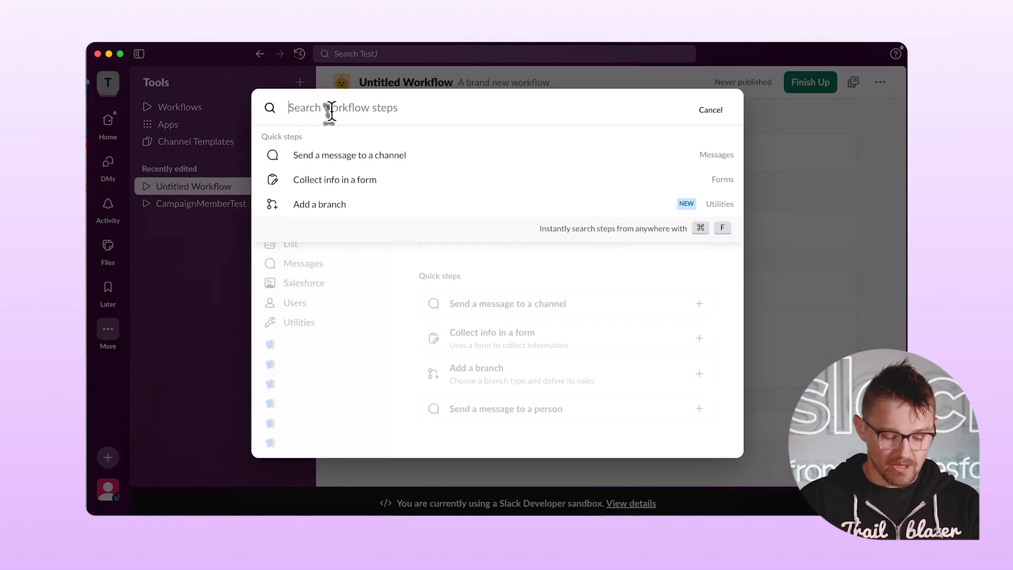
text(flow)
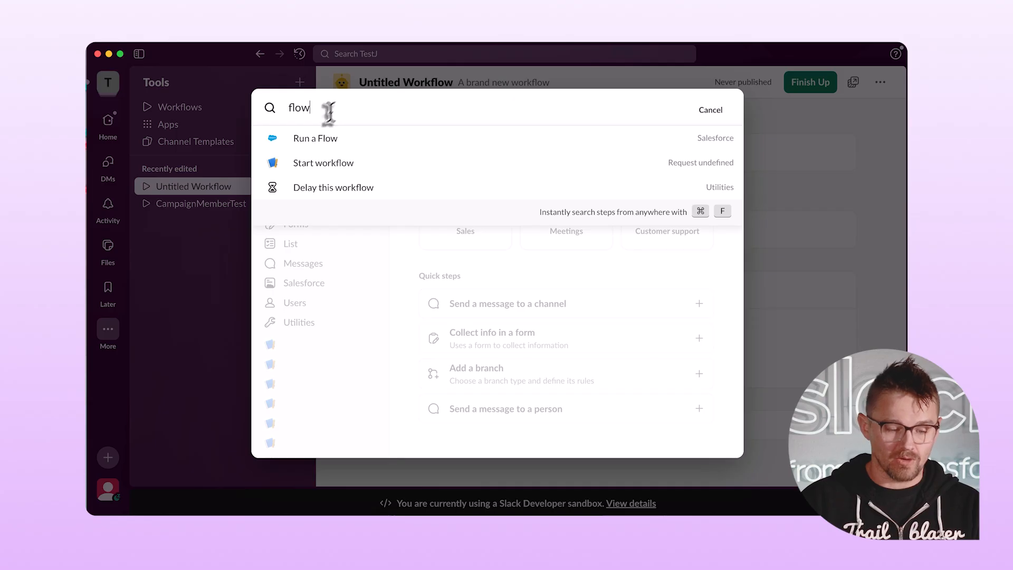
click(318, 139)
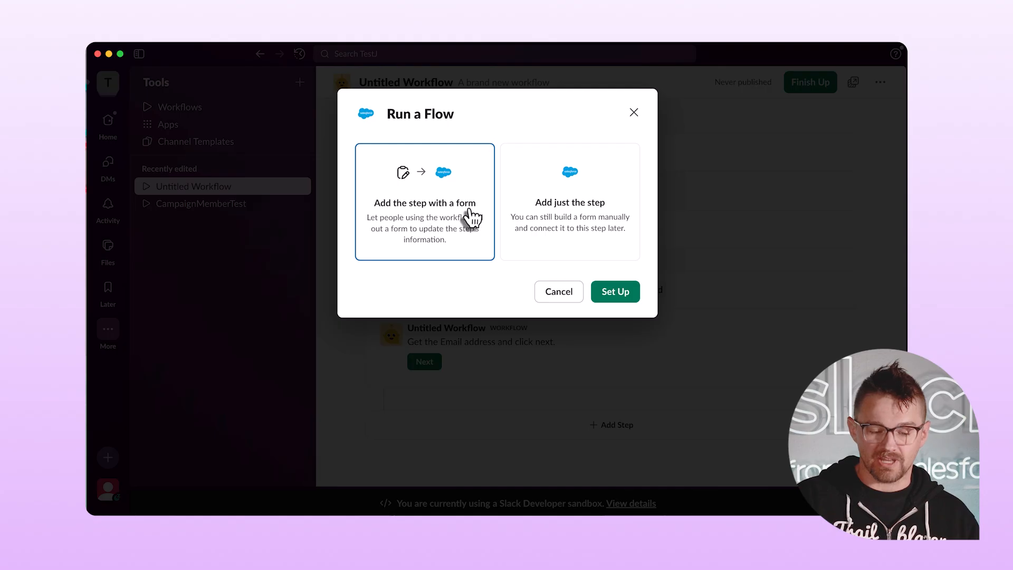
click(624, 301)
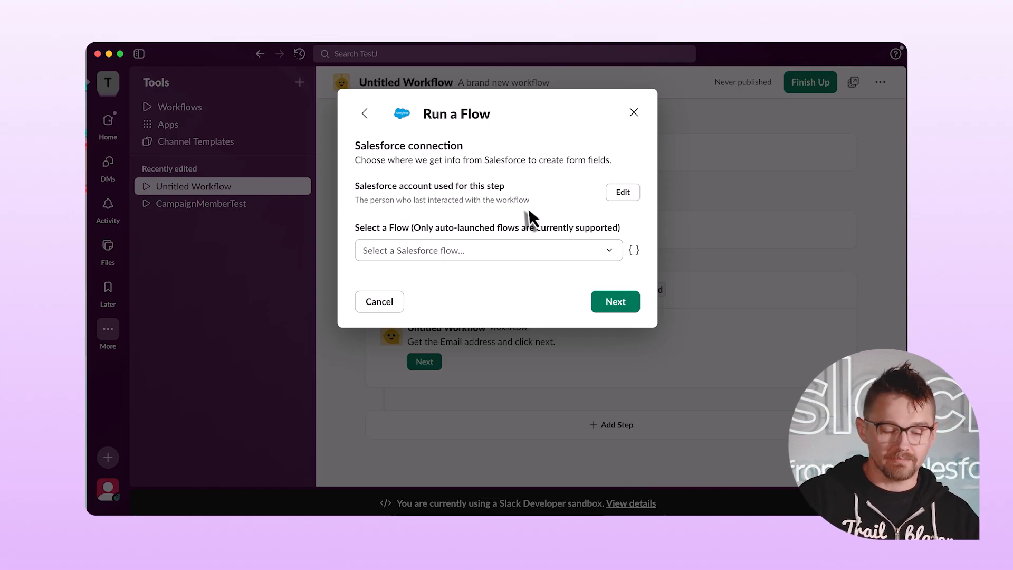
click(462, 253)
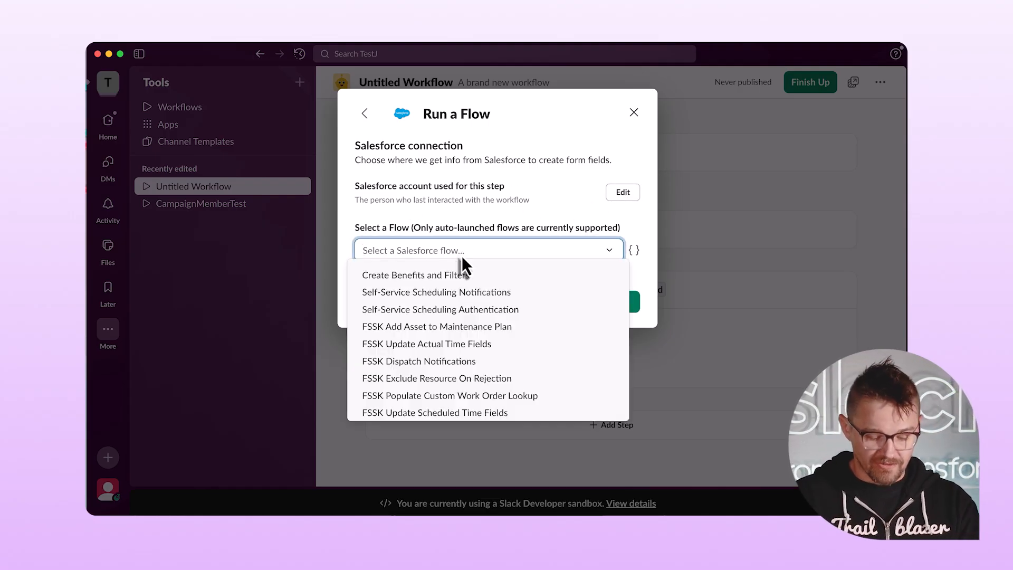
text(slack)
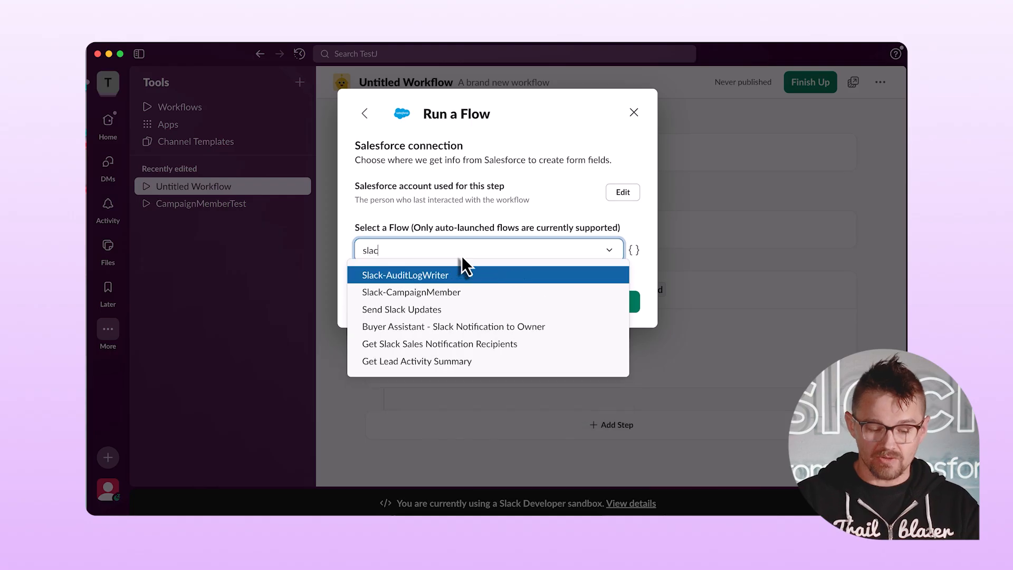
click(459, 294)
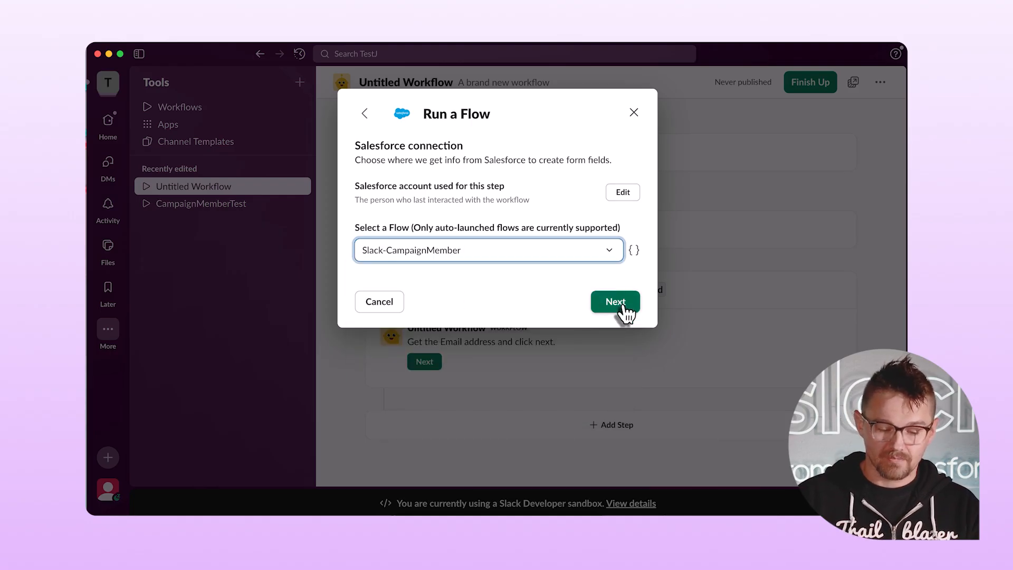
click(621, 305)
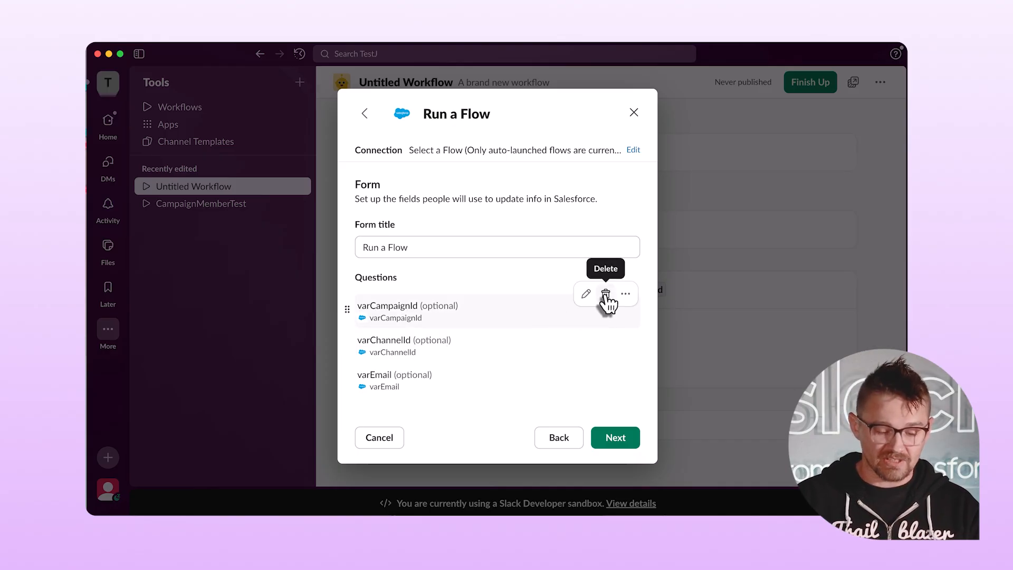
- Remove the varCampaignId and varChannelId questions from the form, and make varEmail a required question worded "Contact's Email"
click(606, 294)
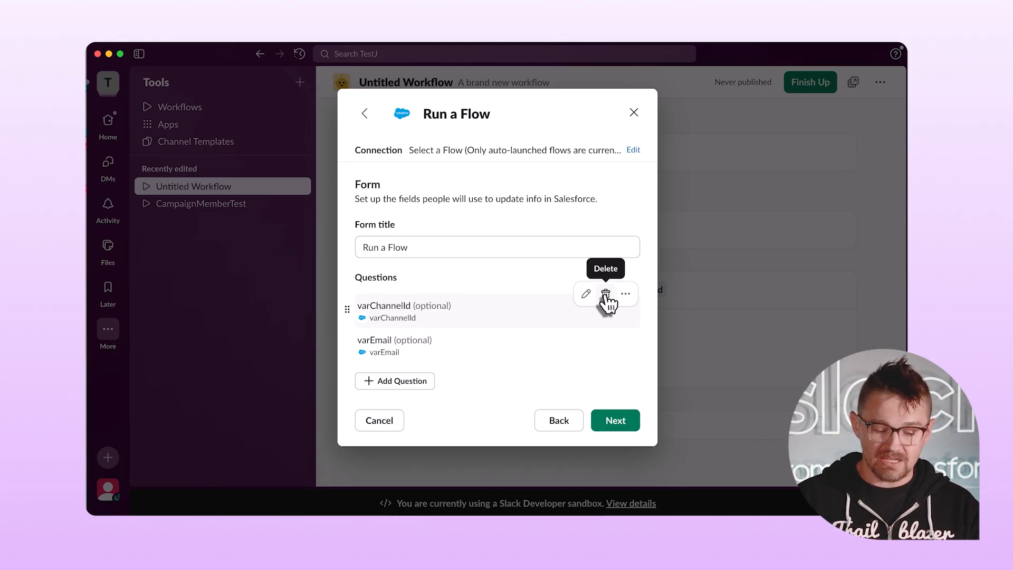
click(606, 294)
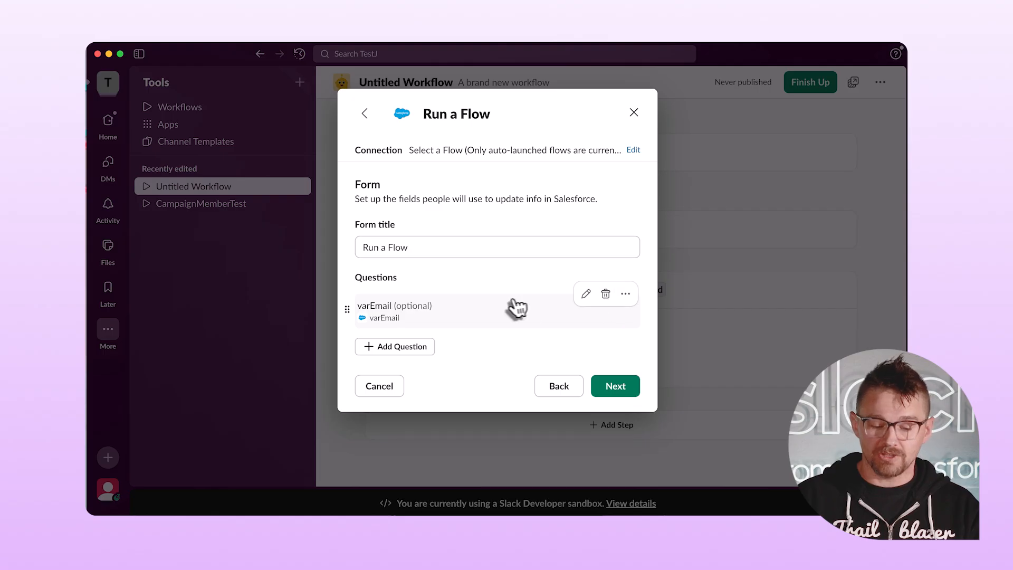
click(586, 294)
drag(375, 221, 356, 220)
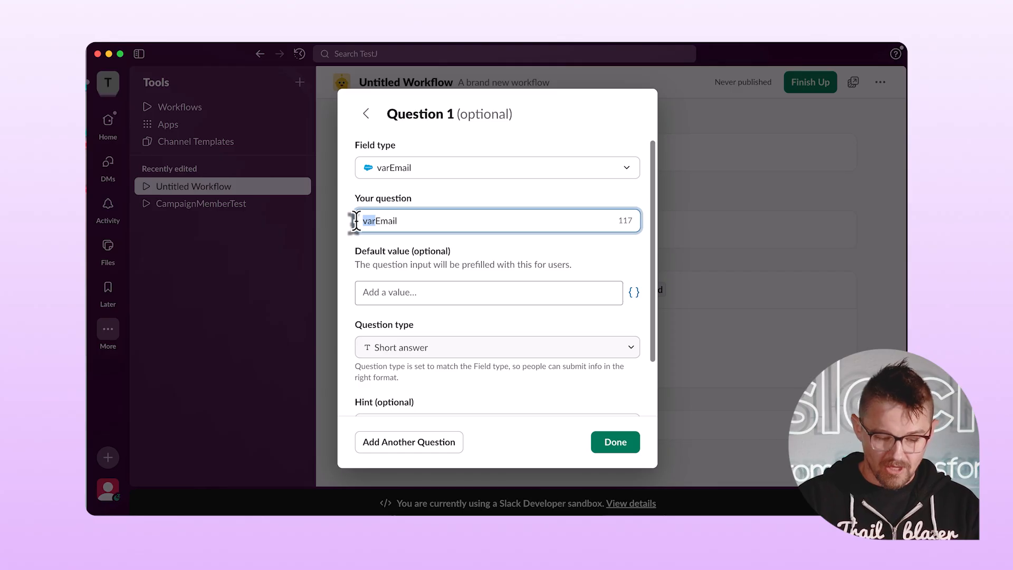
text(Contact's)
scroll(482, 267, down, 3)
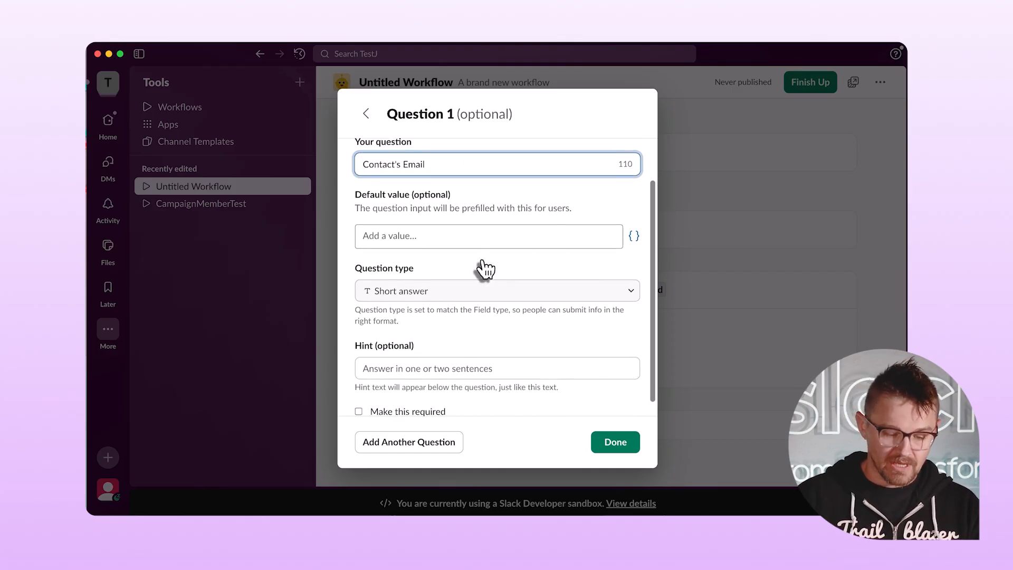
click(359, 397)
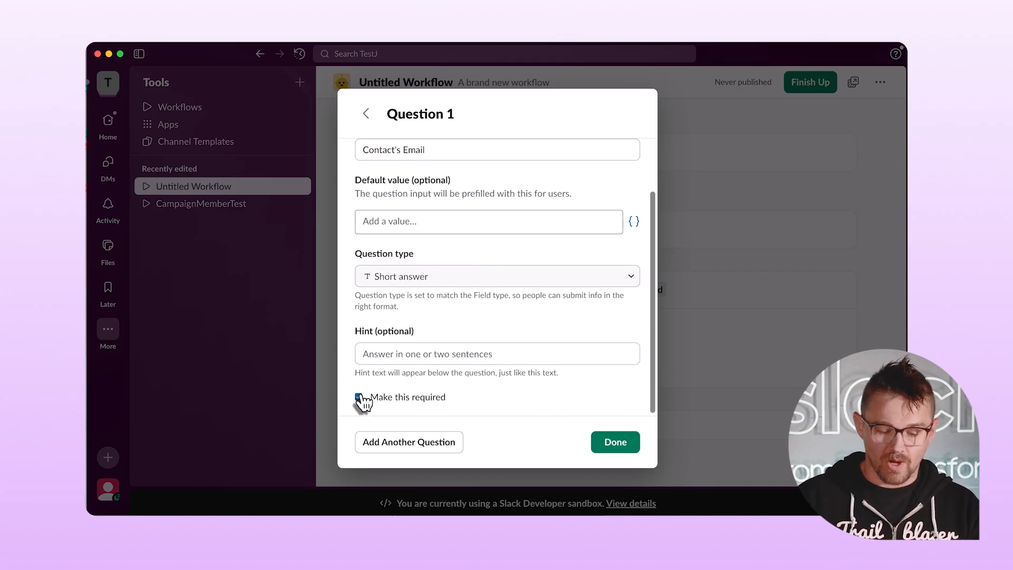
click(615, 445)
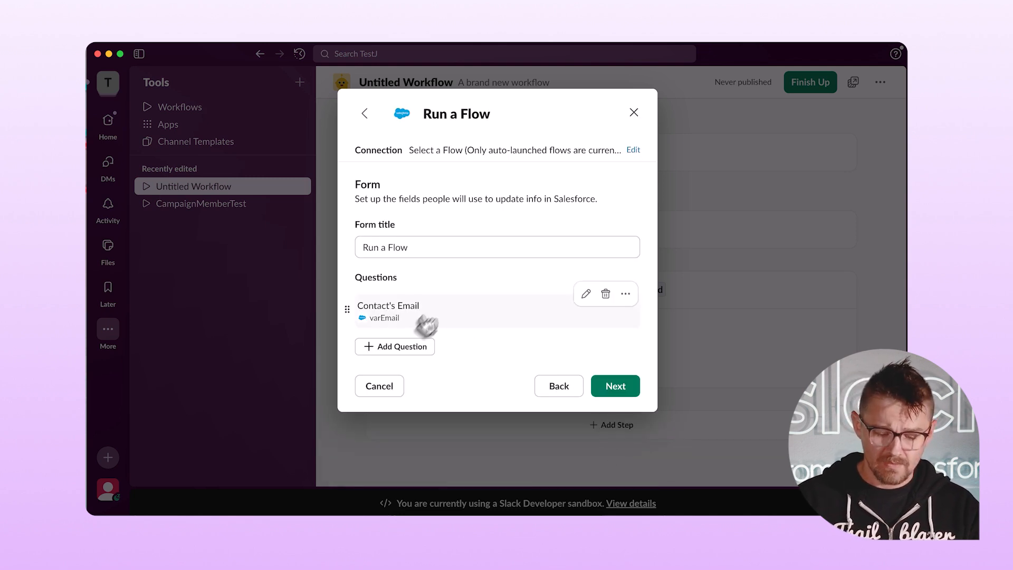
click(632, 389)
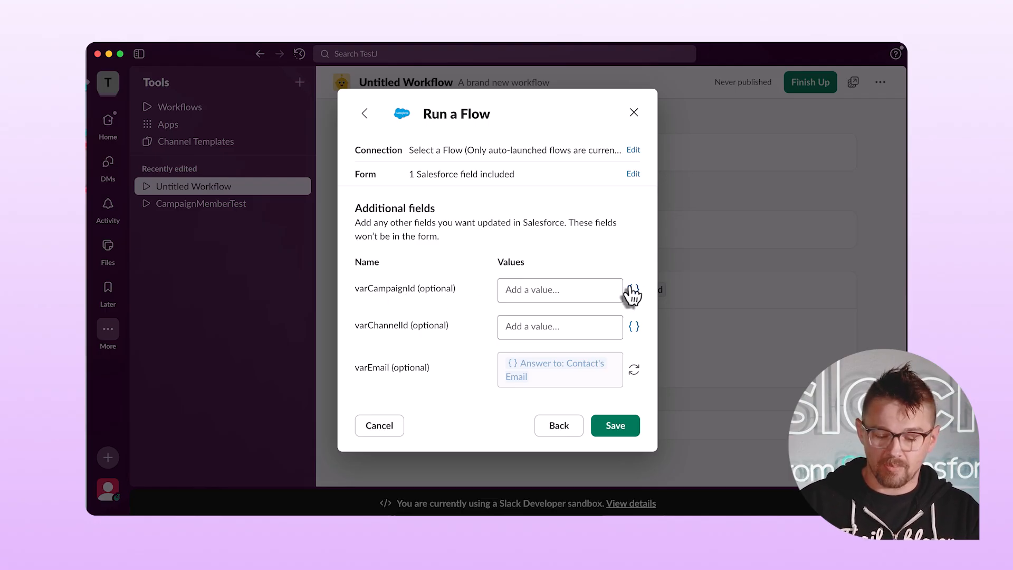
- Map varCampaignId to the Record ID and varChannelId to the Channel ID of the channel where the workflow was used, then save the flow step
click(634, 291)
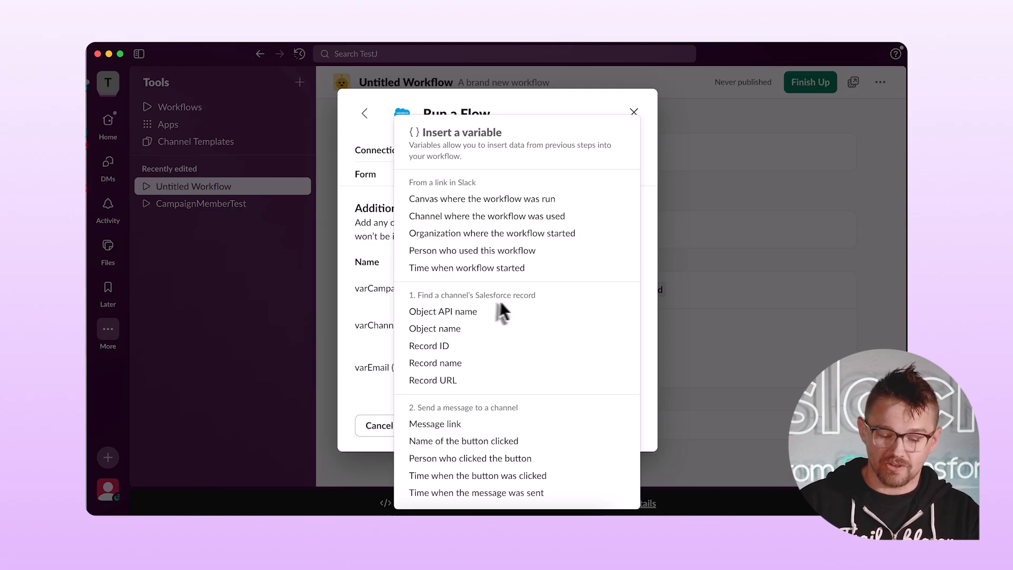
click(430, 346)
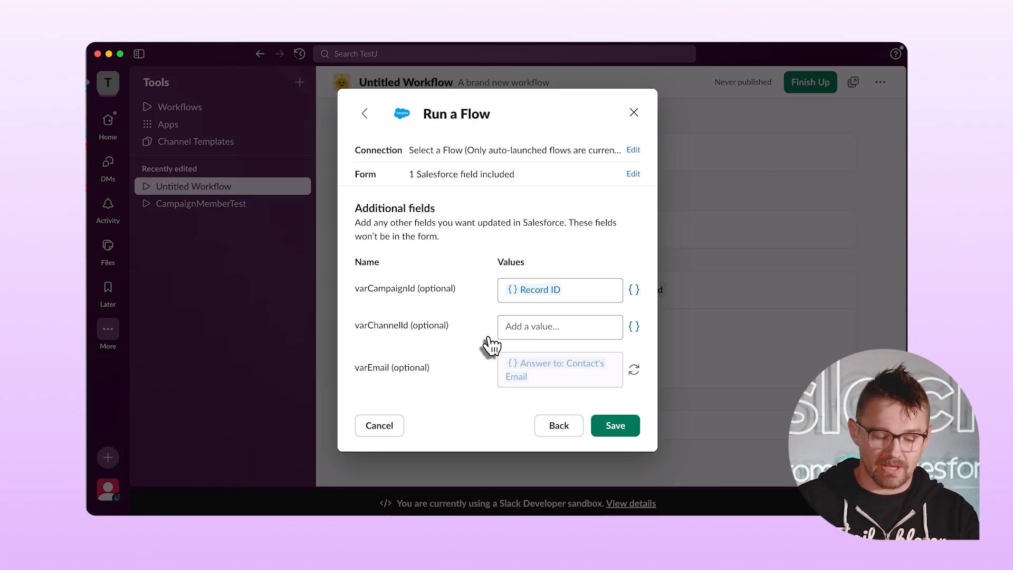
click(634, 329)
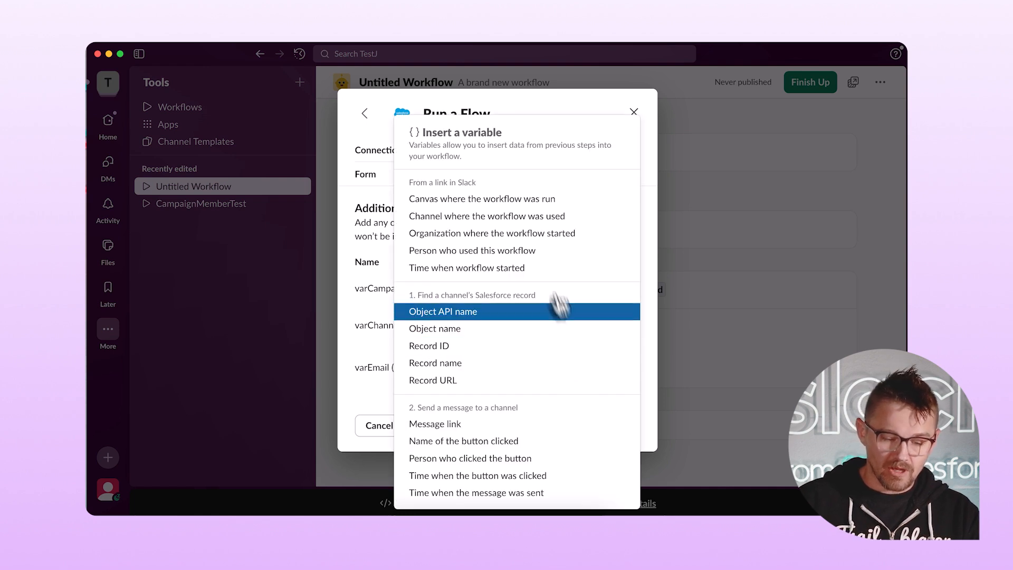
click(511, 218)
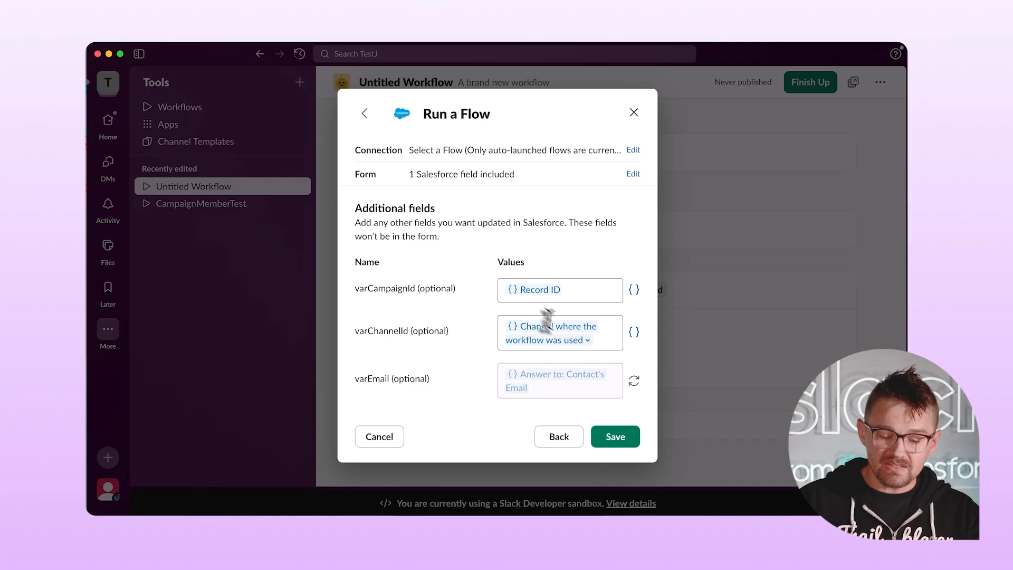
click(588, 341)
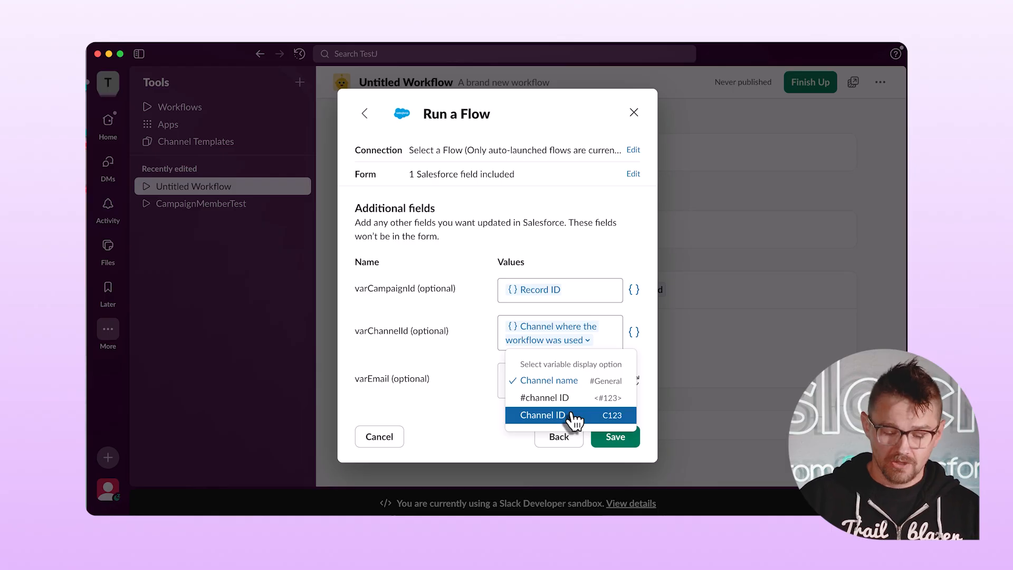
click(543, 416)
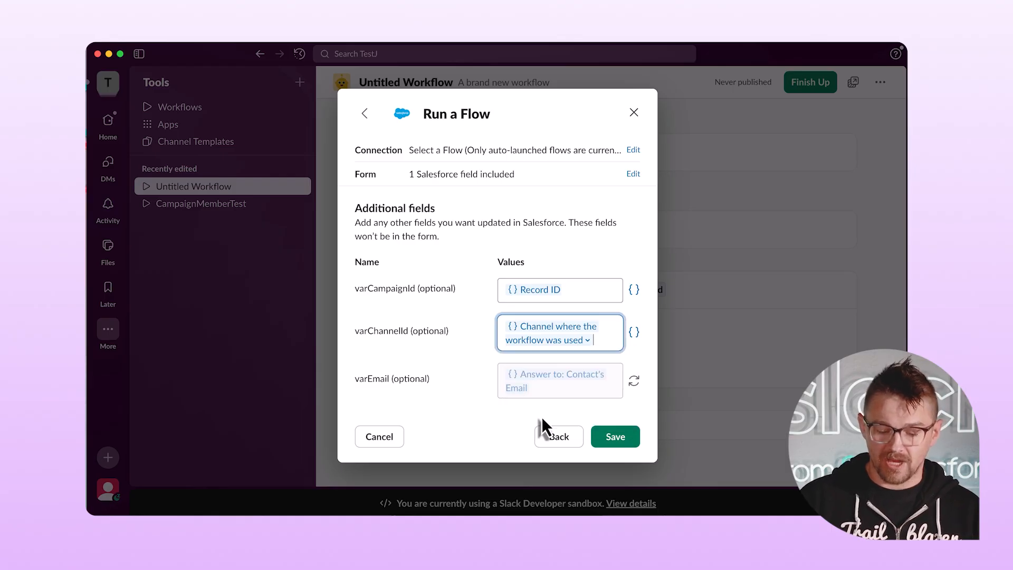
click(620, 437)
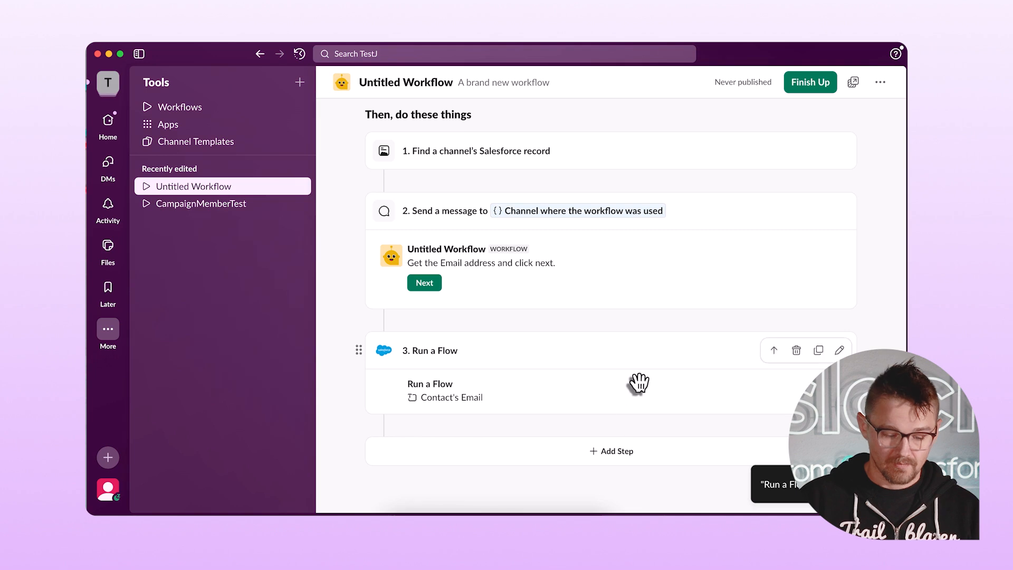
- Publish the workflow with the name "Campaign Member Creator" and the description "a good desc", and close the publishing confirmation
scroll(639, 383, up, 1)
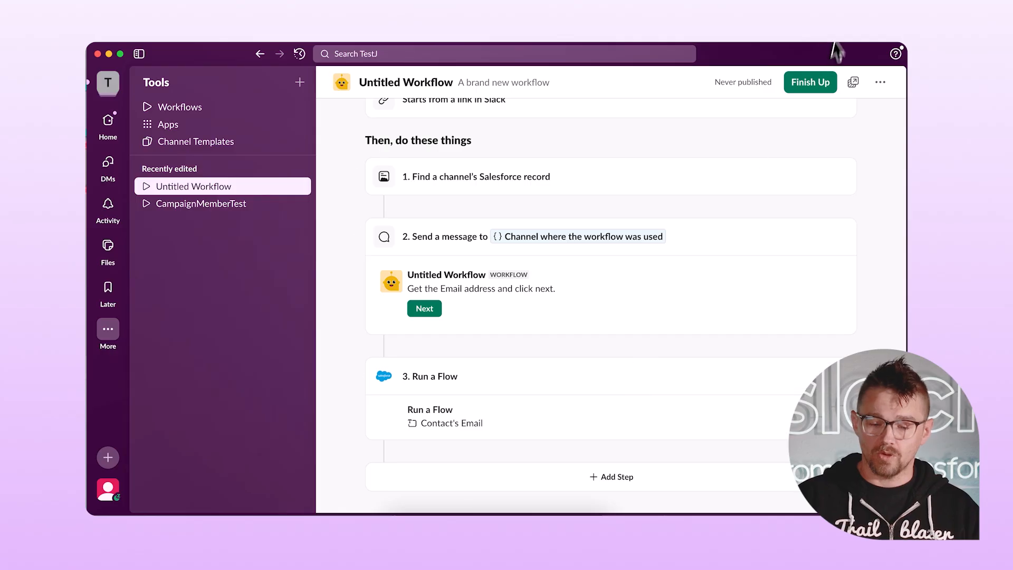
click(810, 83)
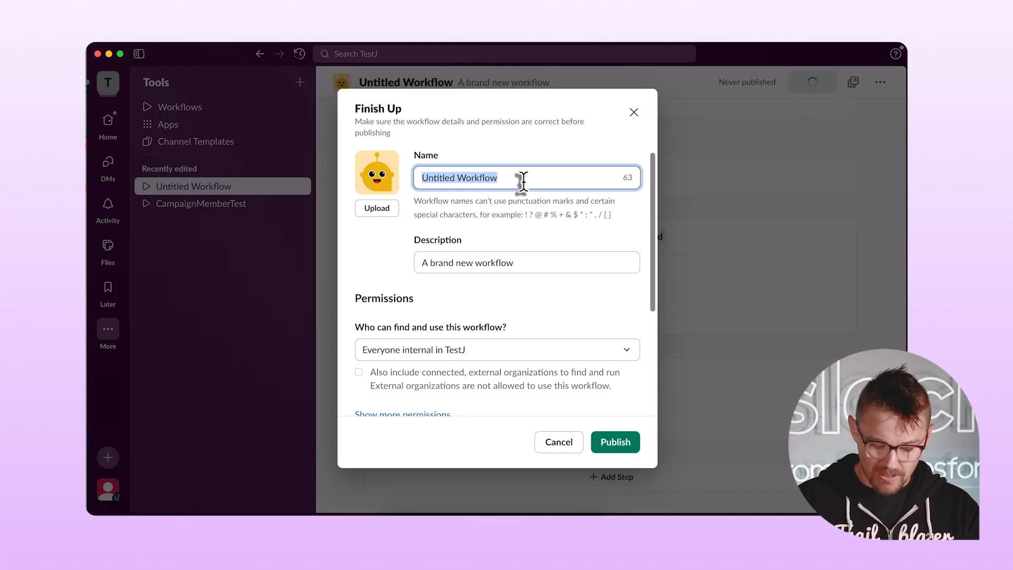
text(Campaign Member Creator)
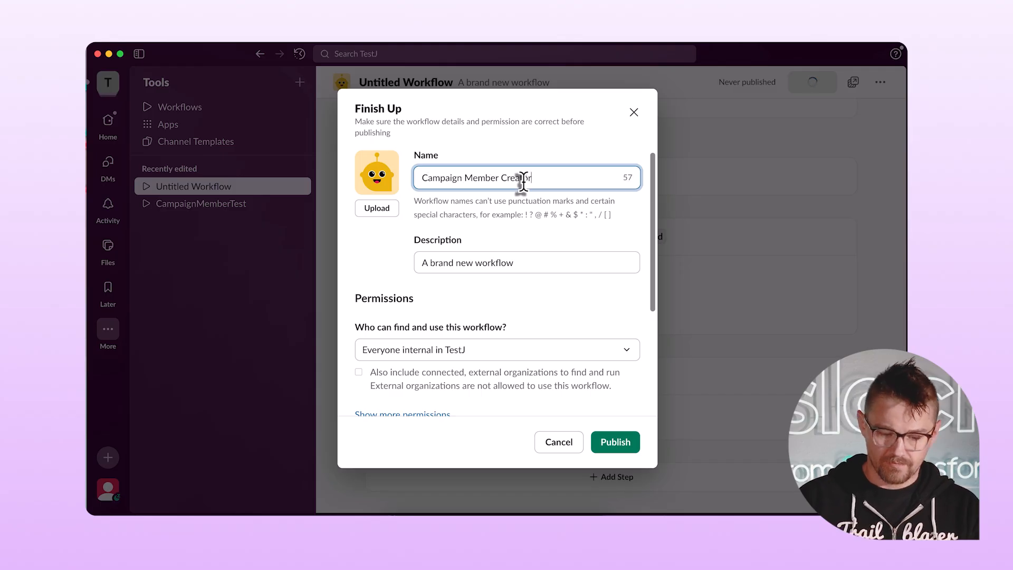
click(524, 261)
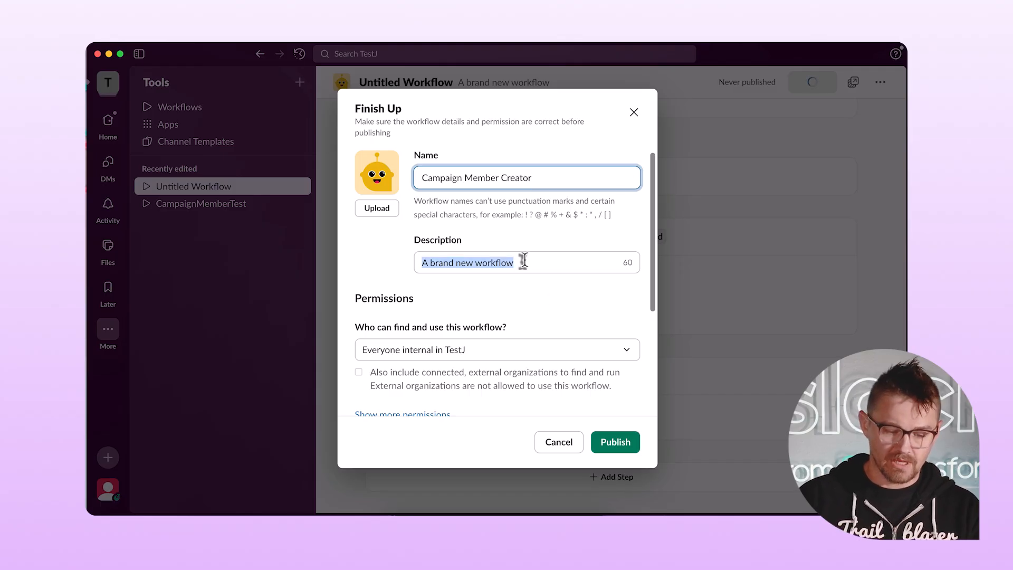
text(a good desc)
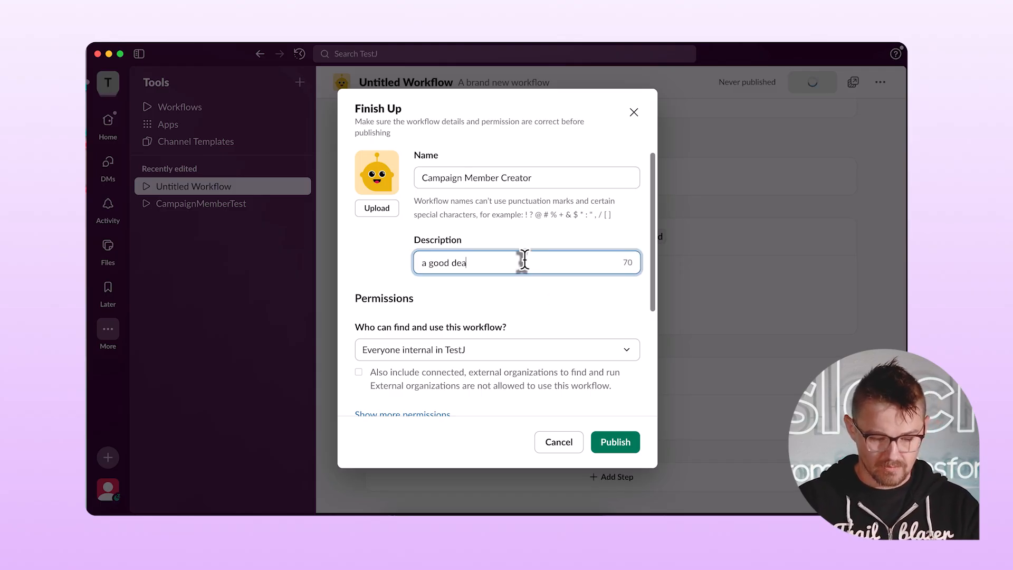
scroll(543, 327, down, 1)
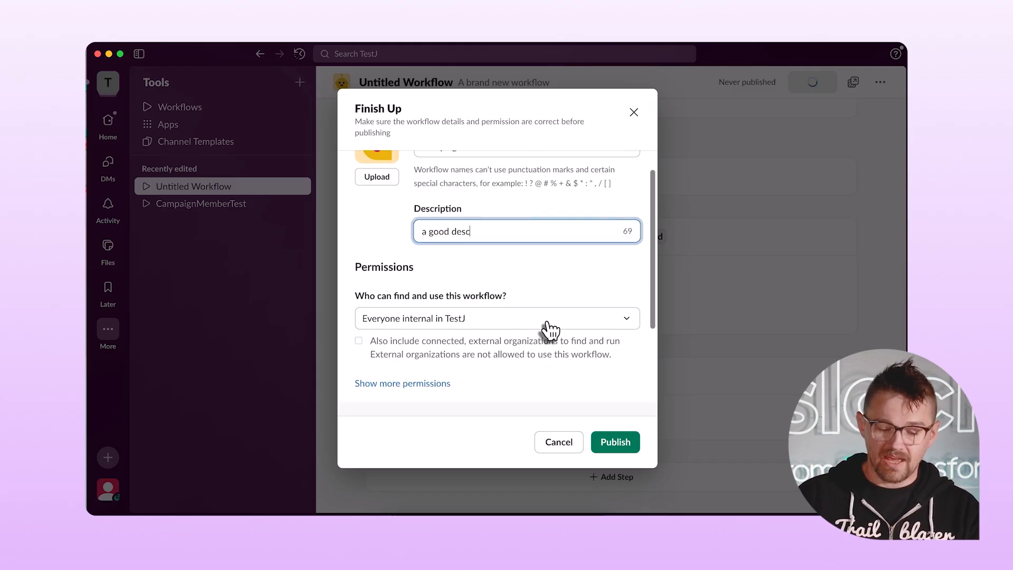
click(613, 443)
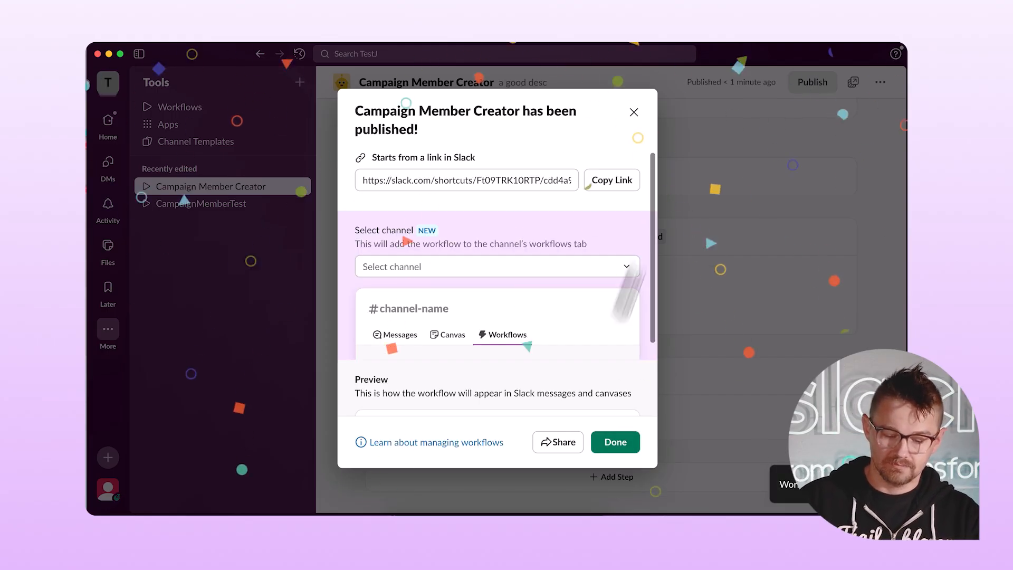
click(616, 446)
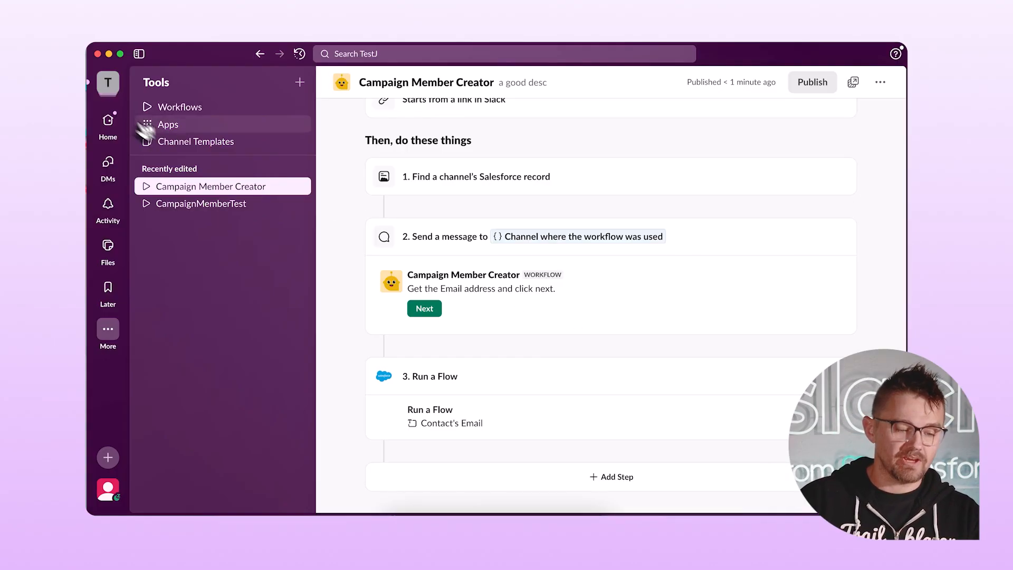
- Add the Campaign Member Creator workflow to the New Product Launch channel and start it from there
click(109, 120)
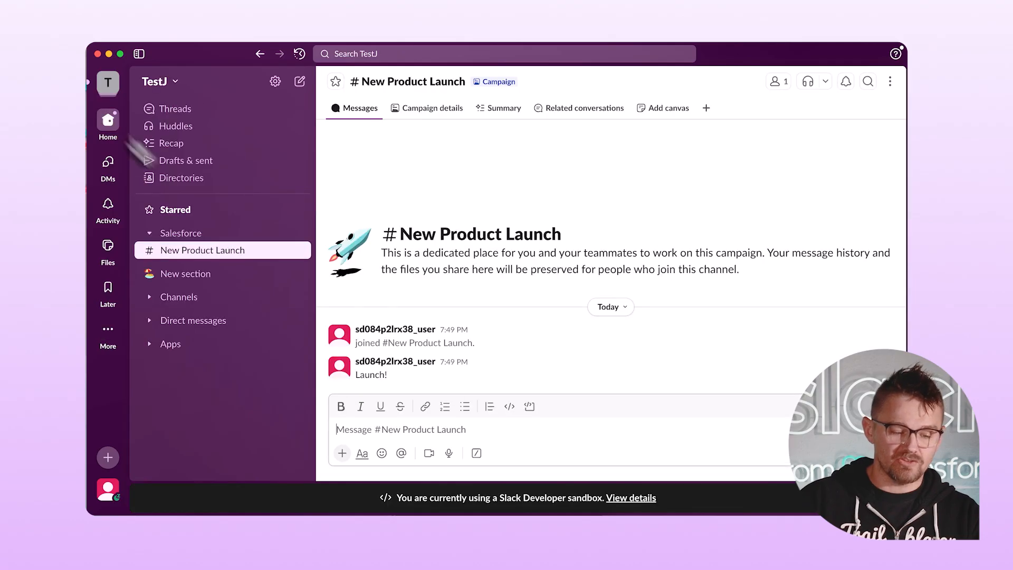
click(707, 109)
click(745, 190)
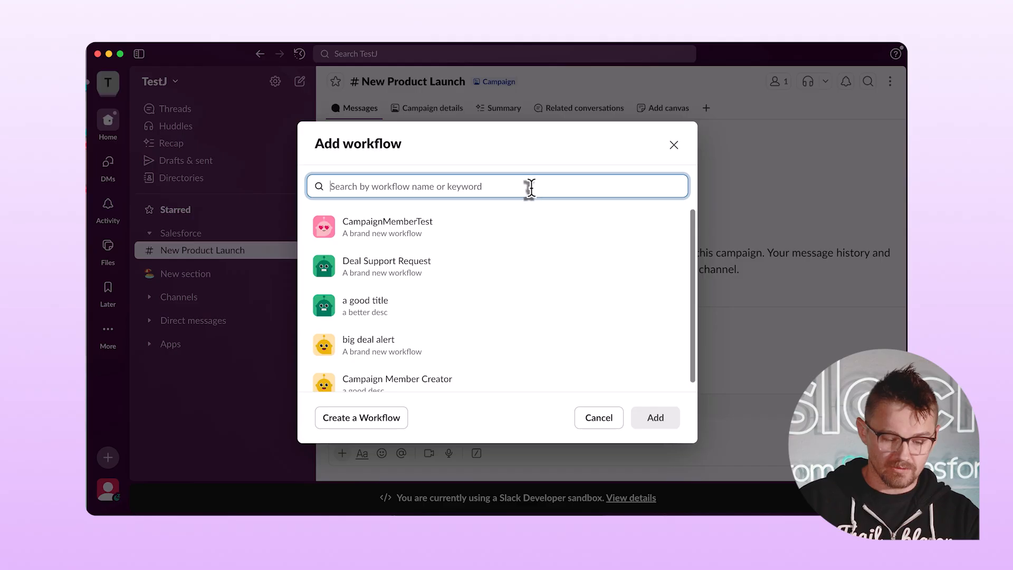
click(436, 385)
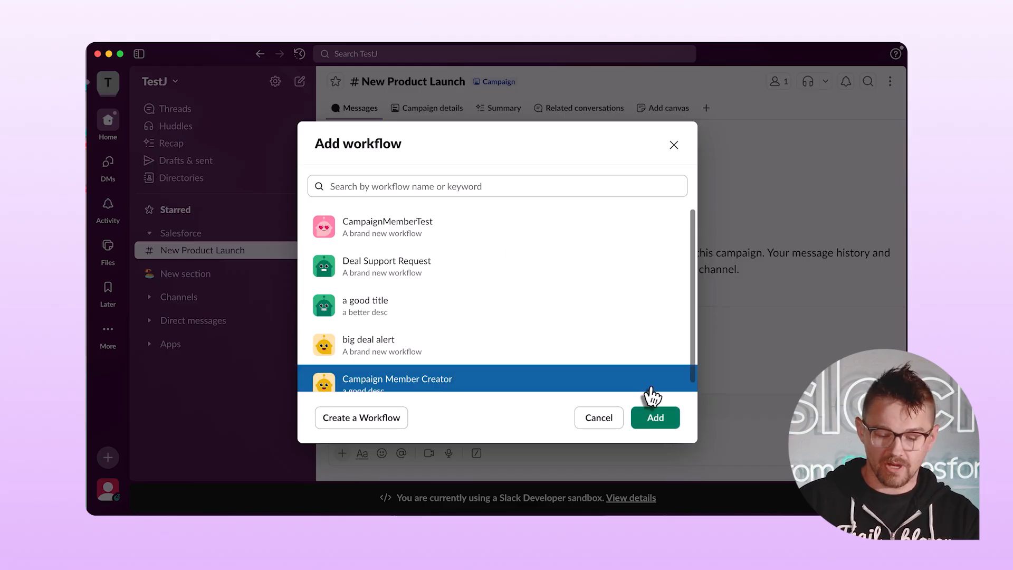
click(654, 418)
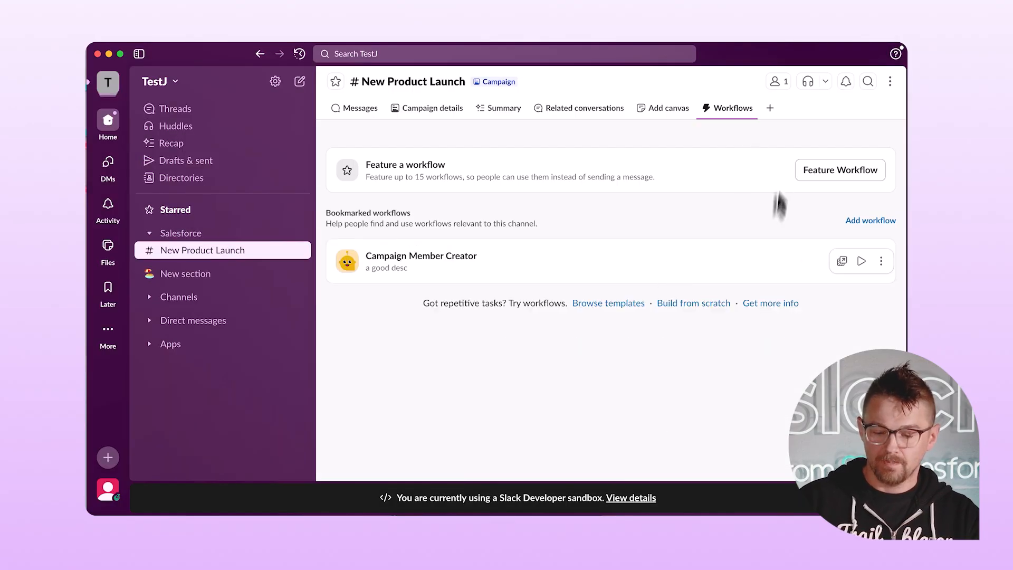
click(862, 262)
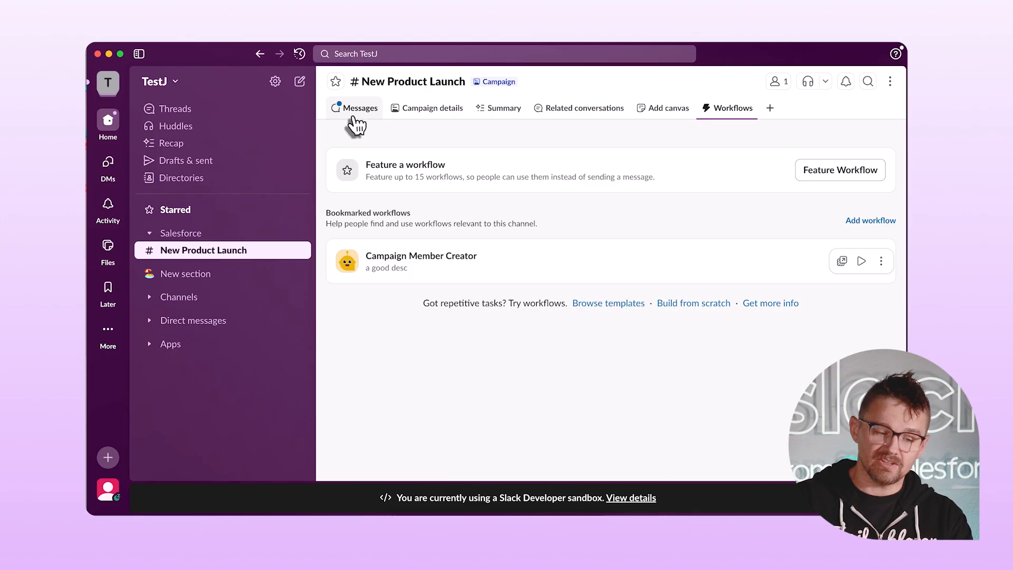
click(359, 111)
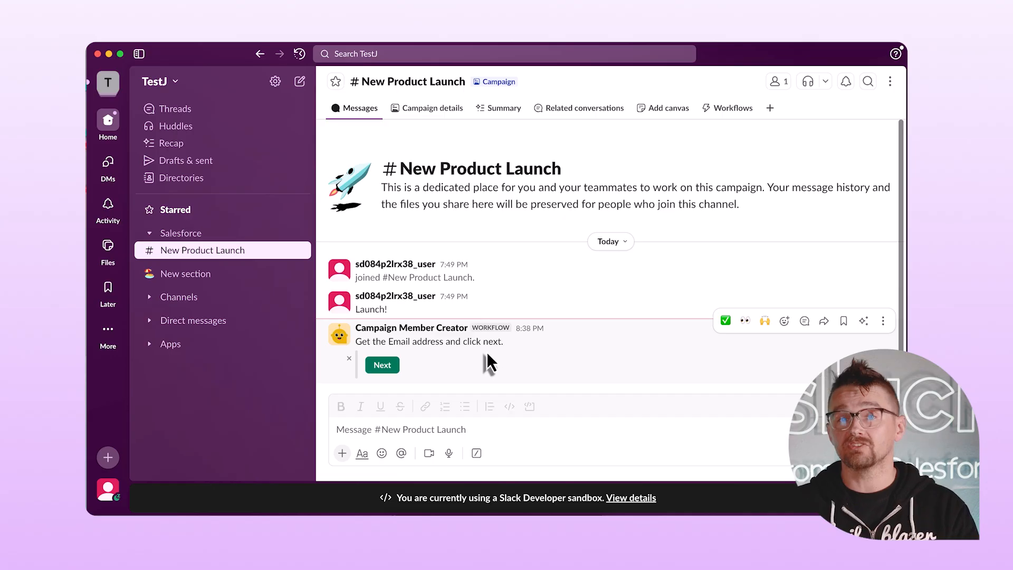
- Switch to Salesforce in the browser and copy the contact's email address from the open contact record
key(ctrl+Right)
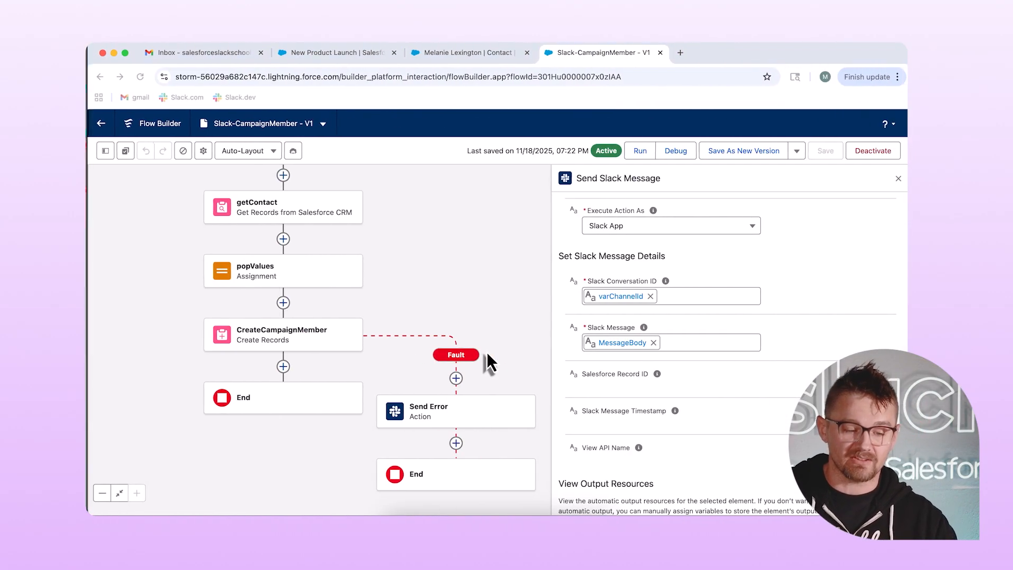
click(444, 53)
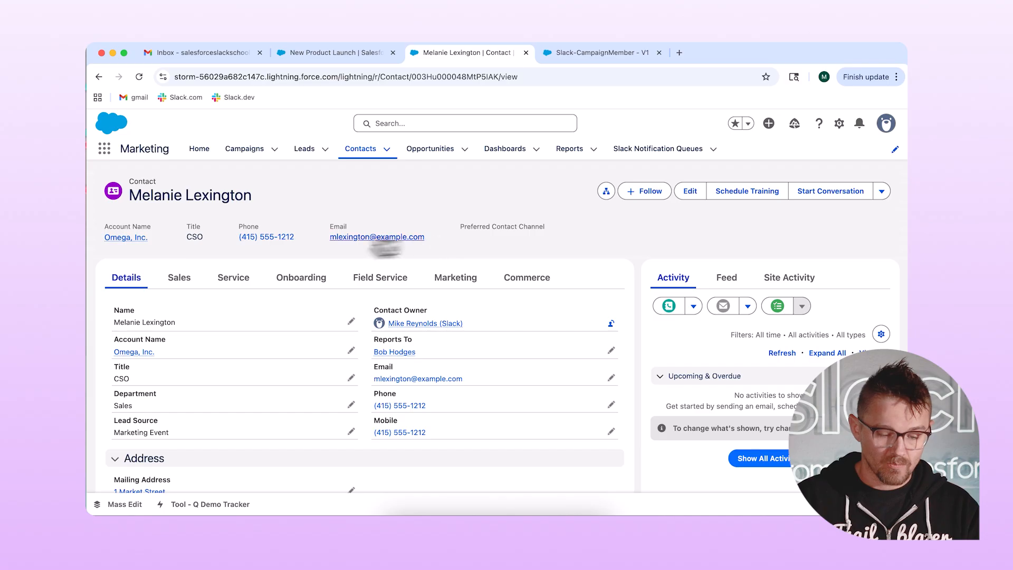
drag(351, 236, 426, 237)
key(super+c)
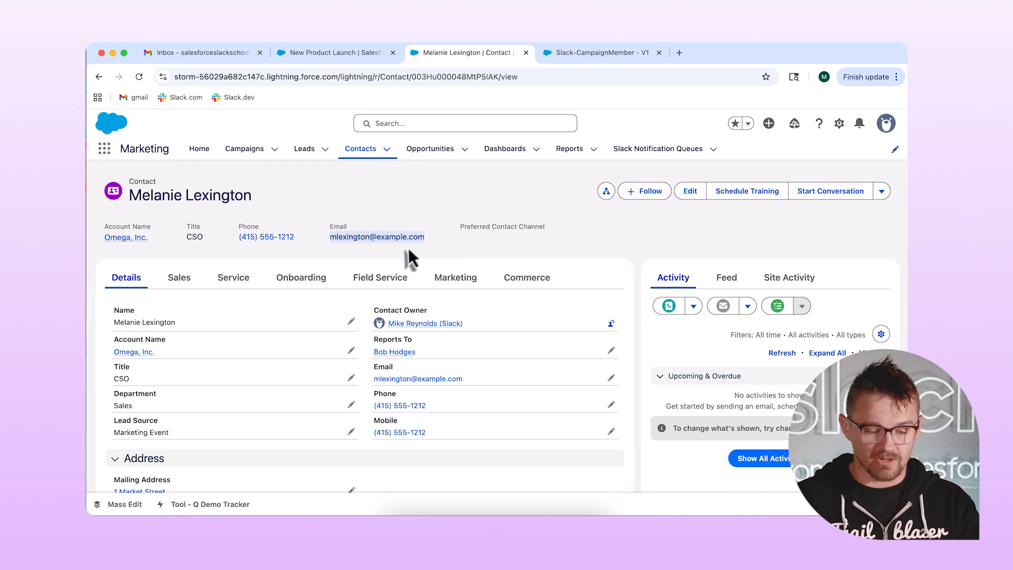
- Return to Slack, continue from the workflow's message, and submit the Run a Flow form with the copied contact's email
key(super+Tab)
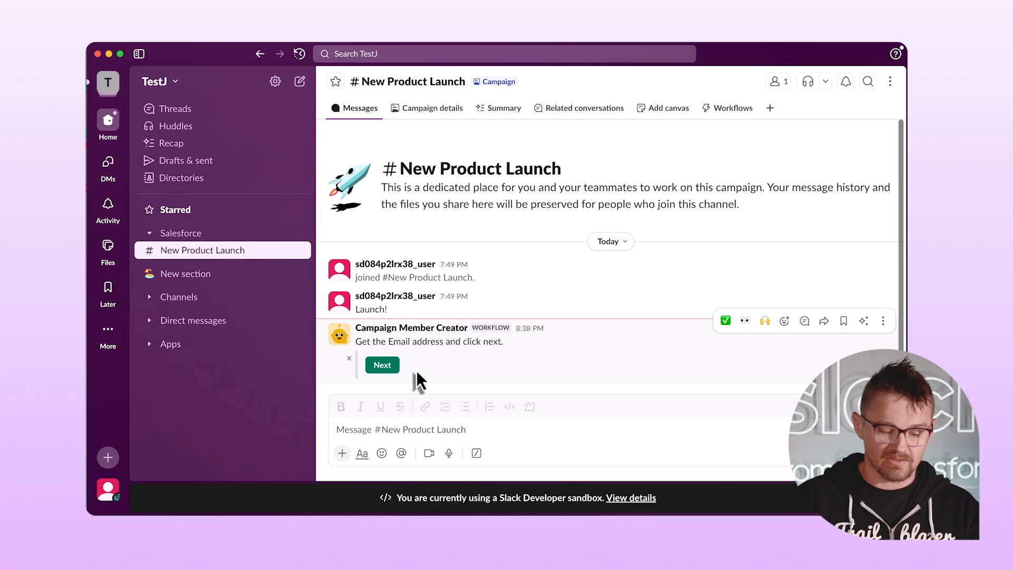
click(390, 367)
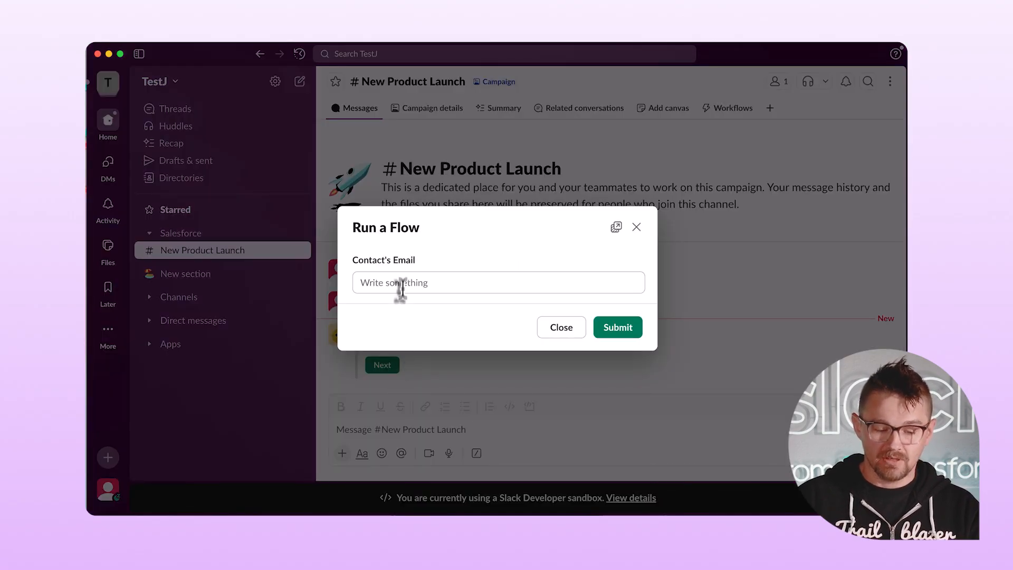
click(399, 282)
key(super+v)
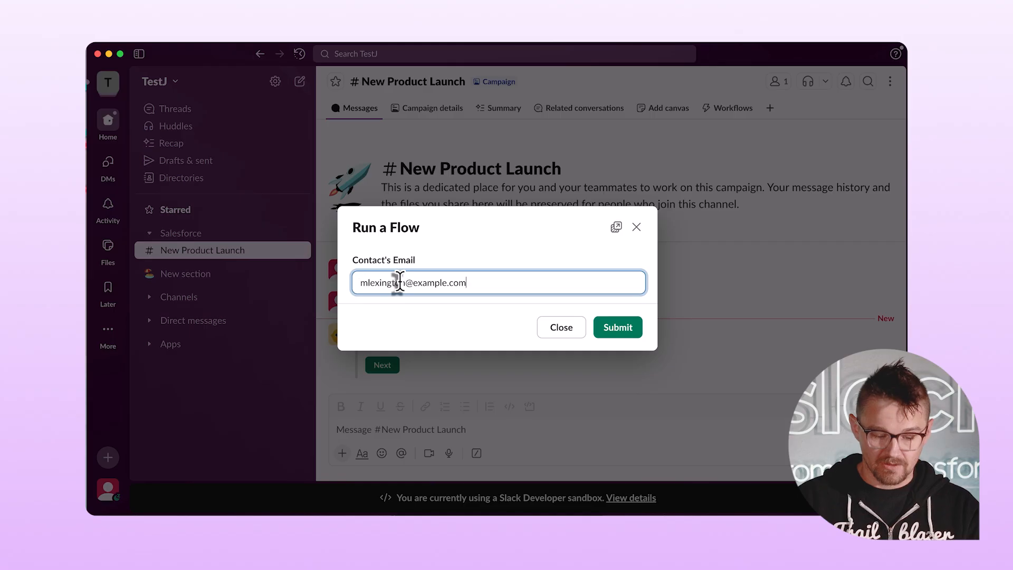
click(627, 334)
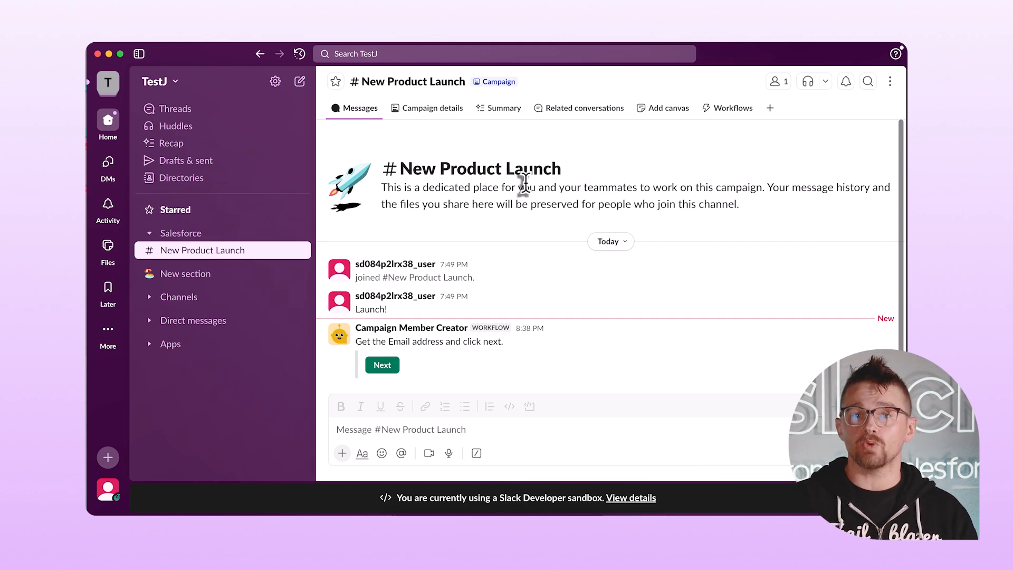
- Switch to Salesforce and reload the New Product Launch campaign record to check its campaign members
key(ctrl+Right)
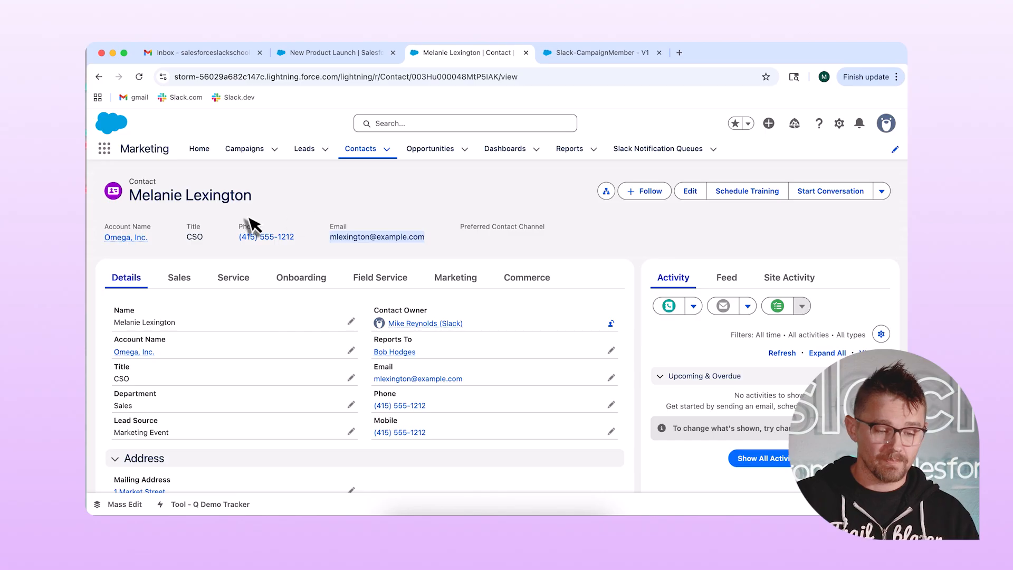
click(330, 54)
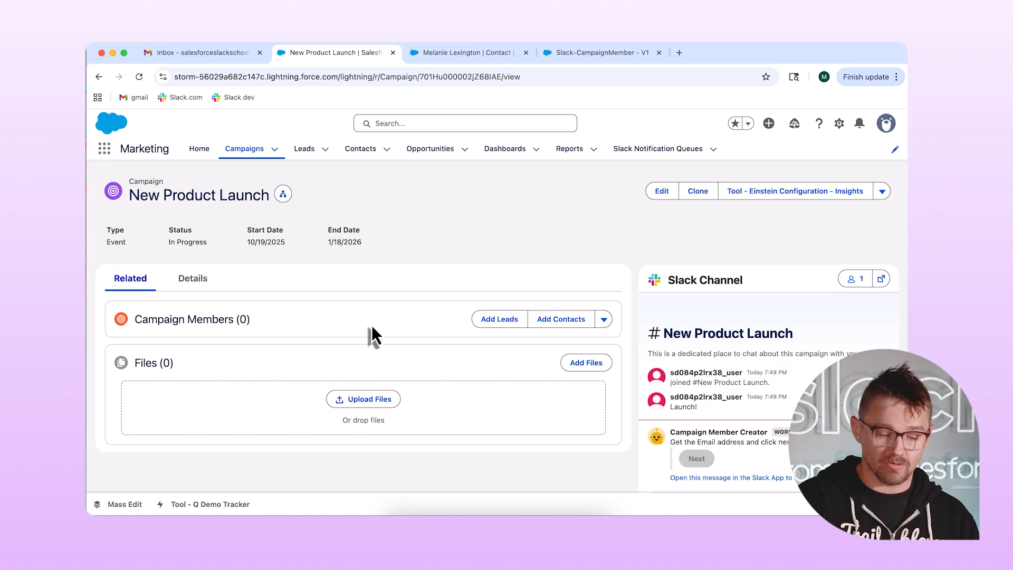
key(super+r)
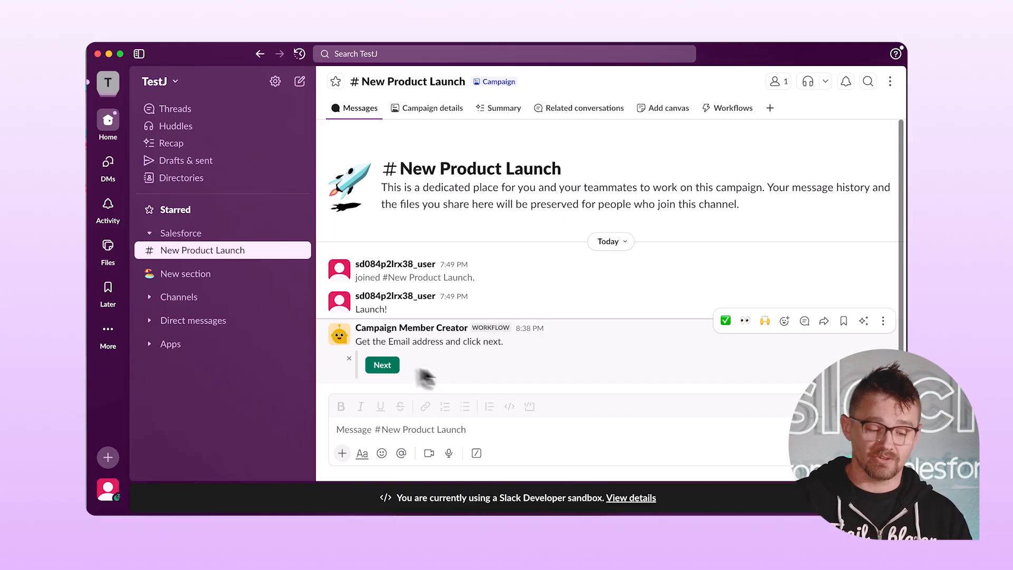
- Submit the Run a Flow form in Slack again with the same contact's email, and examine the reply in the channel
click(392, 368)
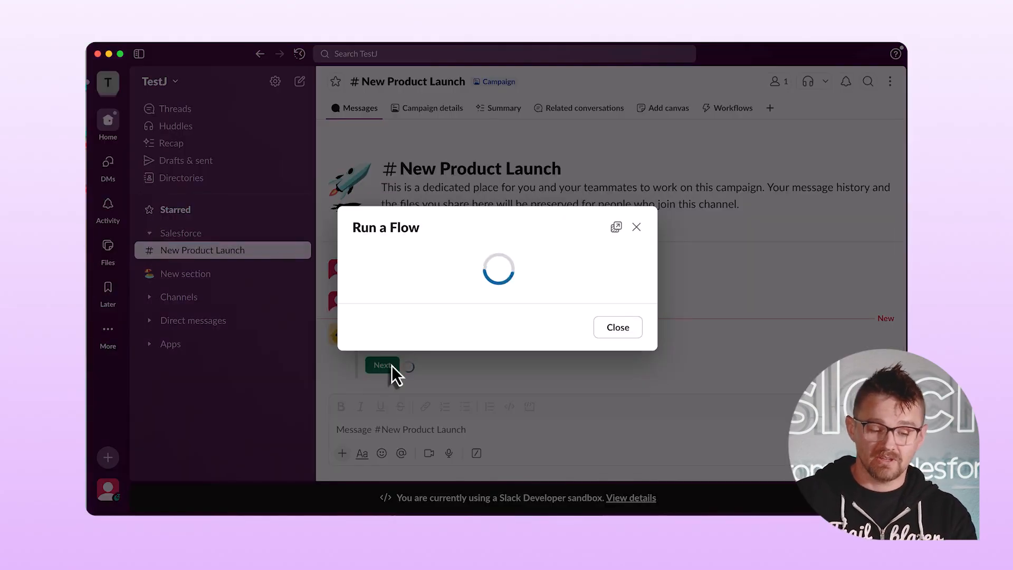
key(super+v)
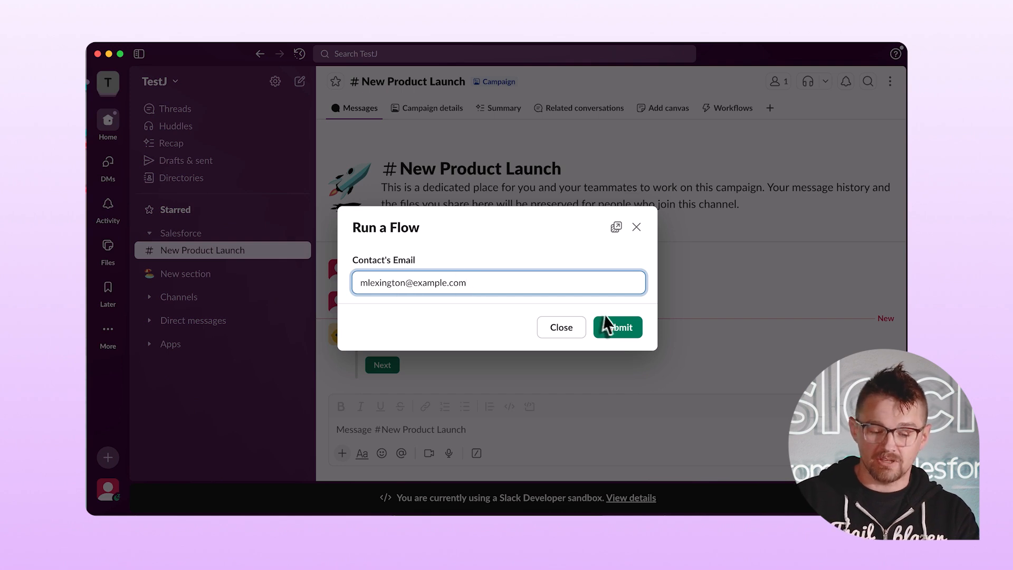
click(624, 334)
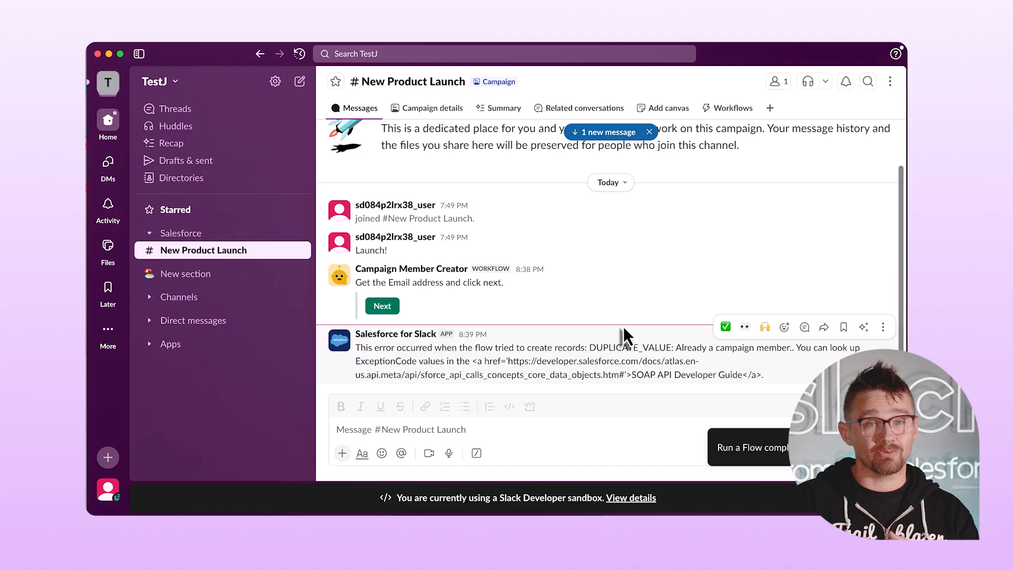
click(585, 428)
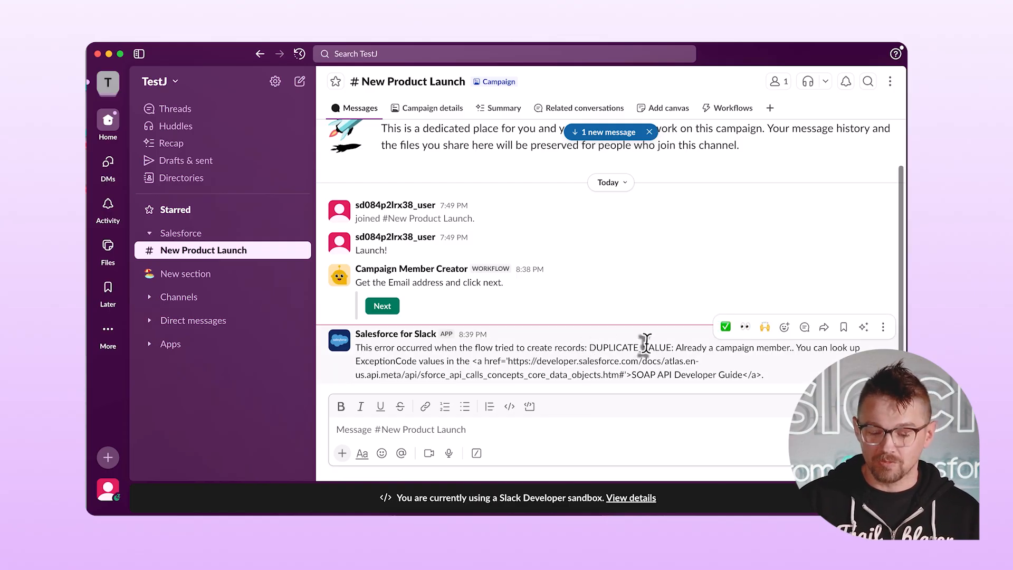
double_click(649, 346)
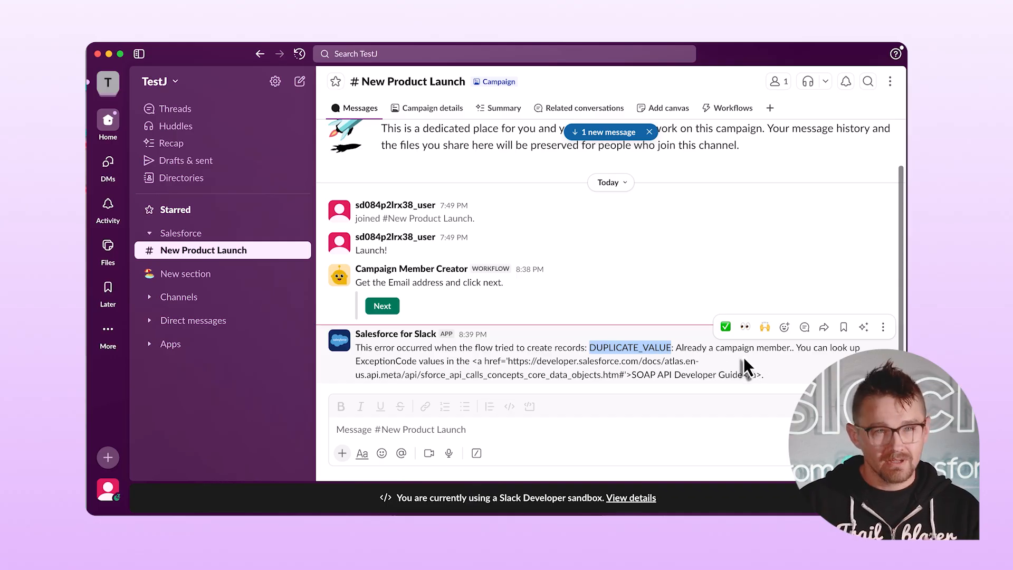
- Examine the Send Error action on the Slack-CampaignMember flow's fault path in Salesforce, and open the MessageBody text template it sends
key(ctrl+Right)
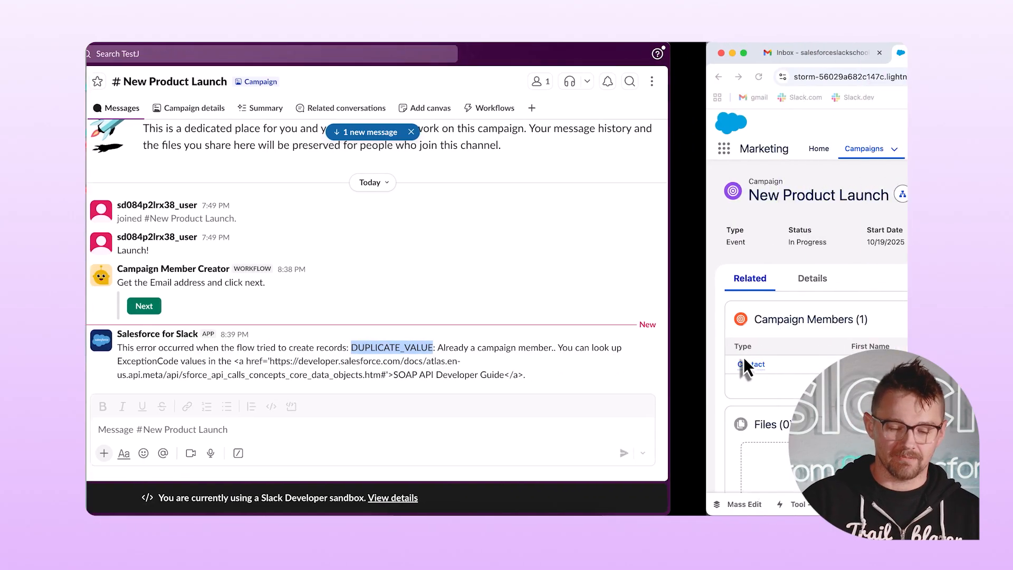
click(597, 53)
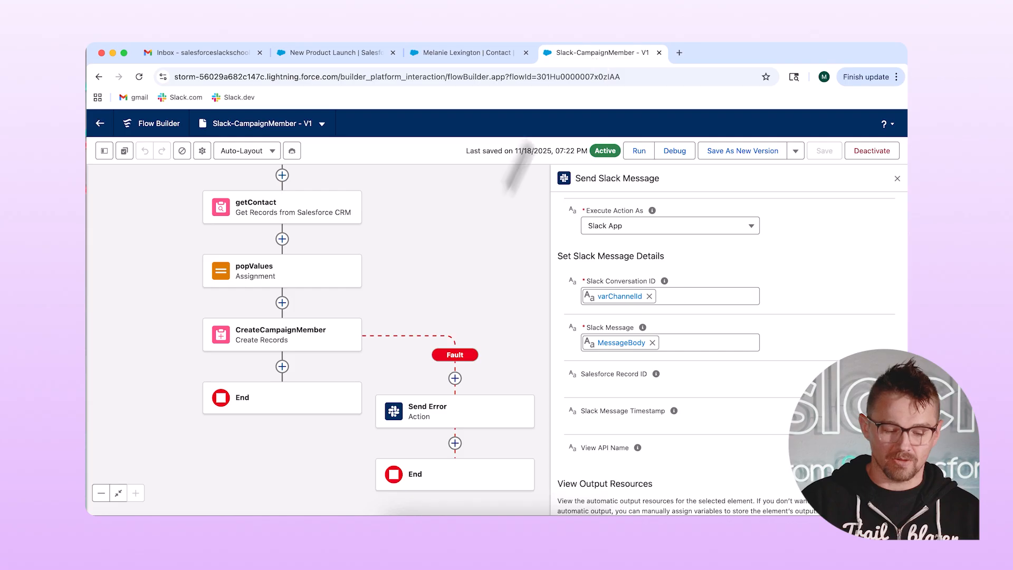
drag(482, 281, 404, 218)
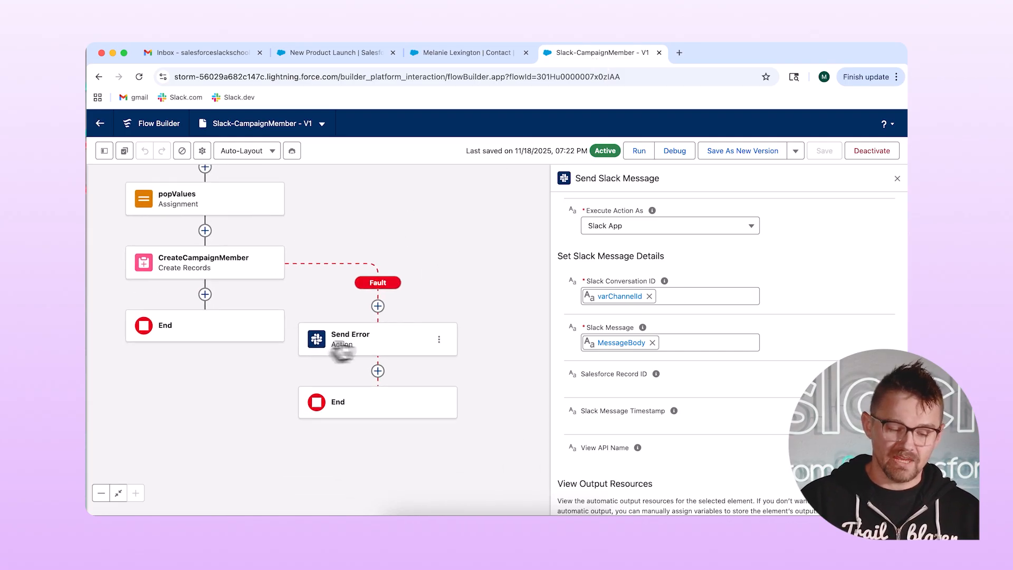
click(378, 346)
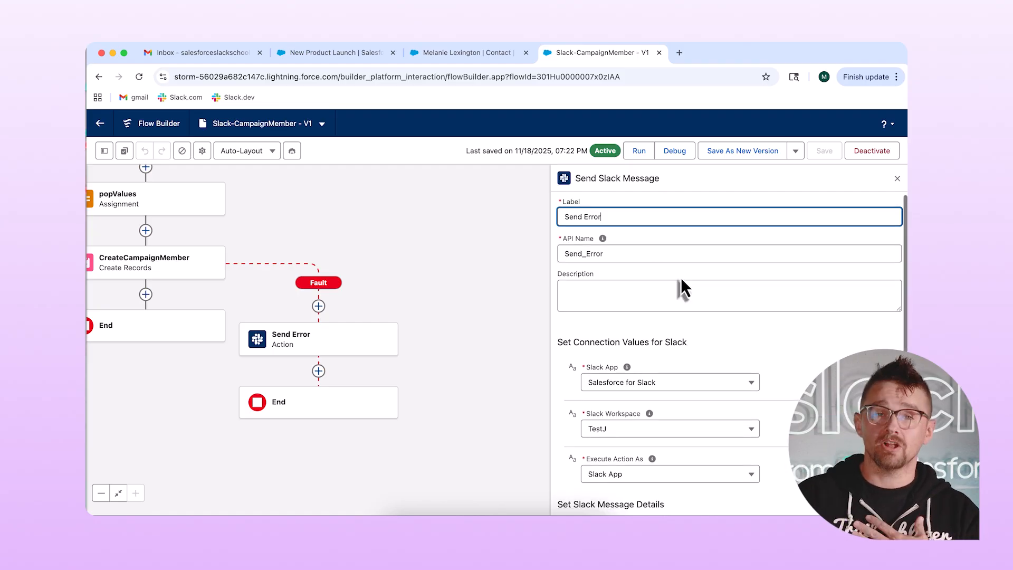
scroll(680, 280, down, 5)
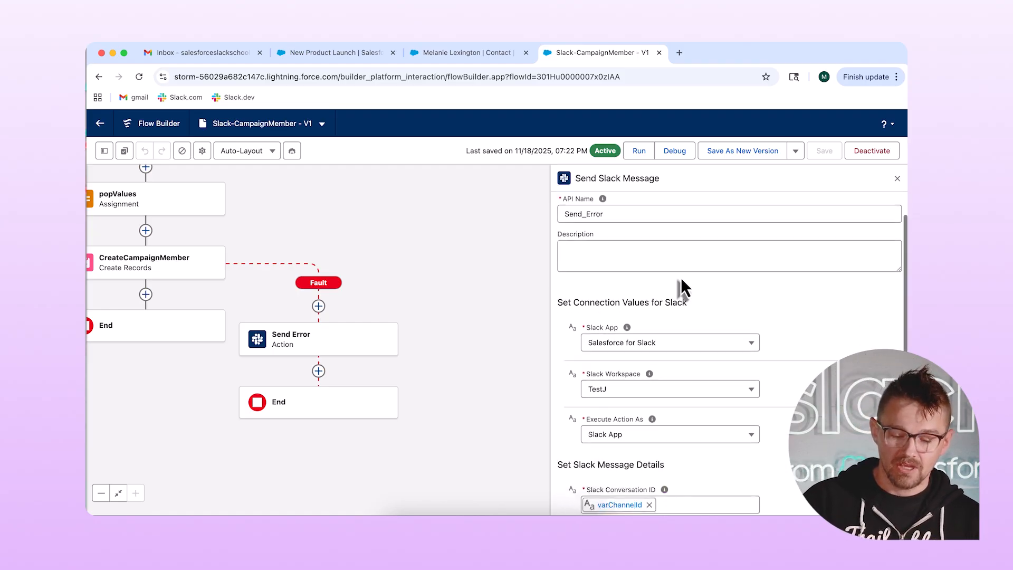
scroll(682, 345, down, 3)
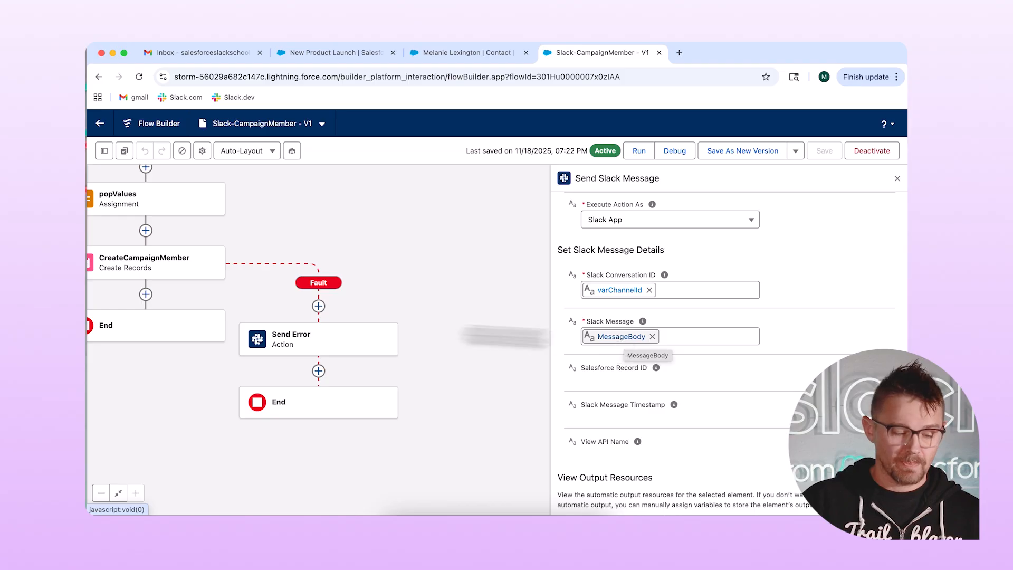
click(111, 154)
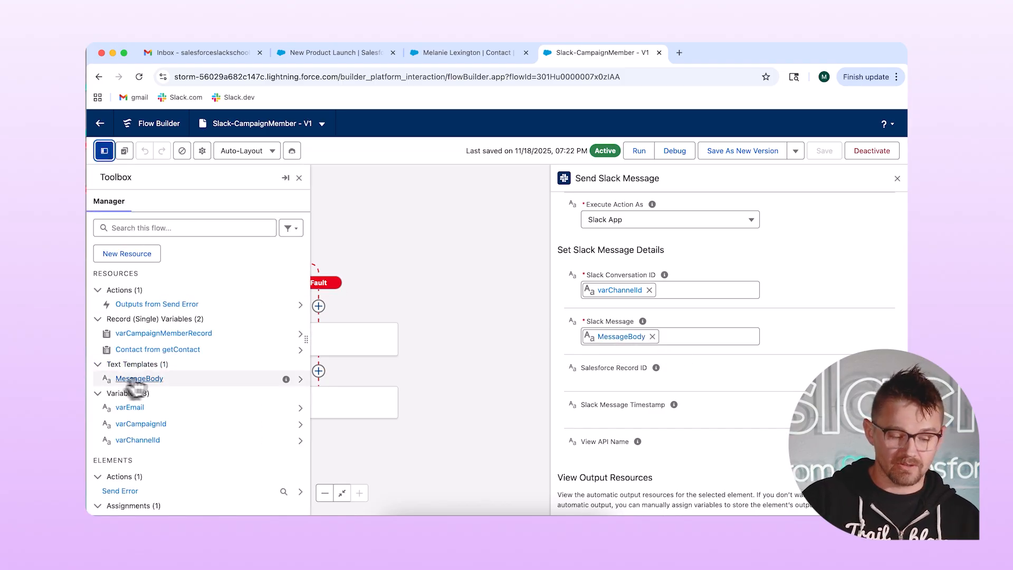
click(141, 379)
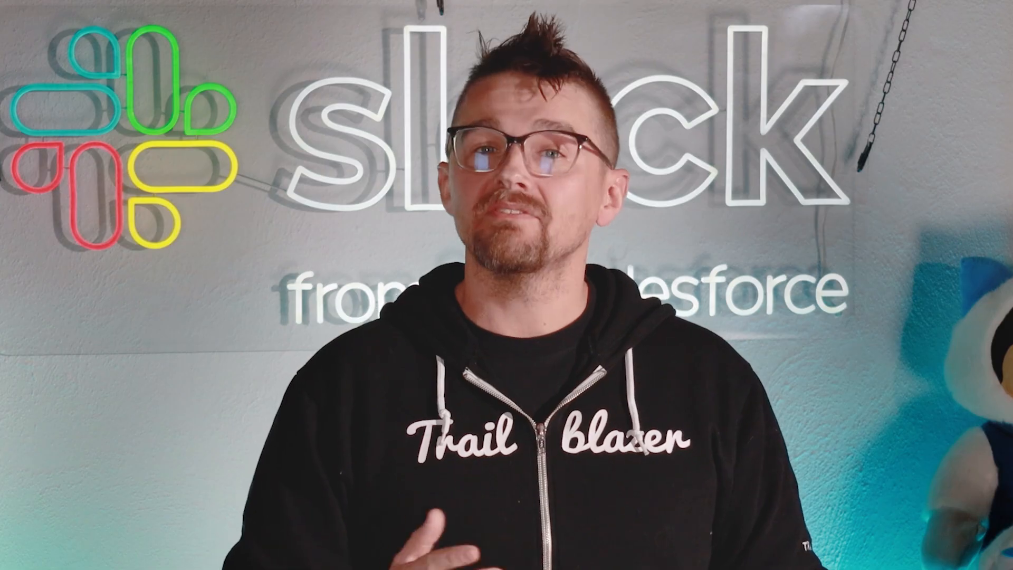